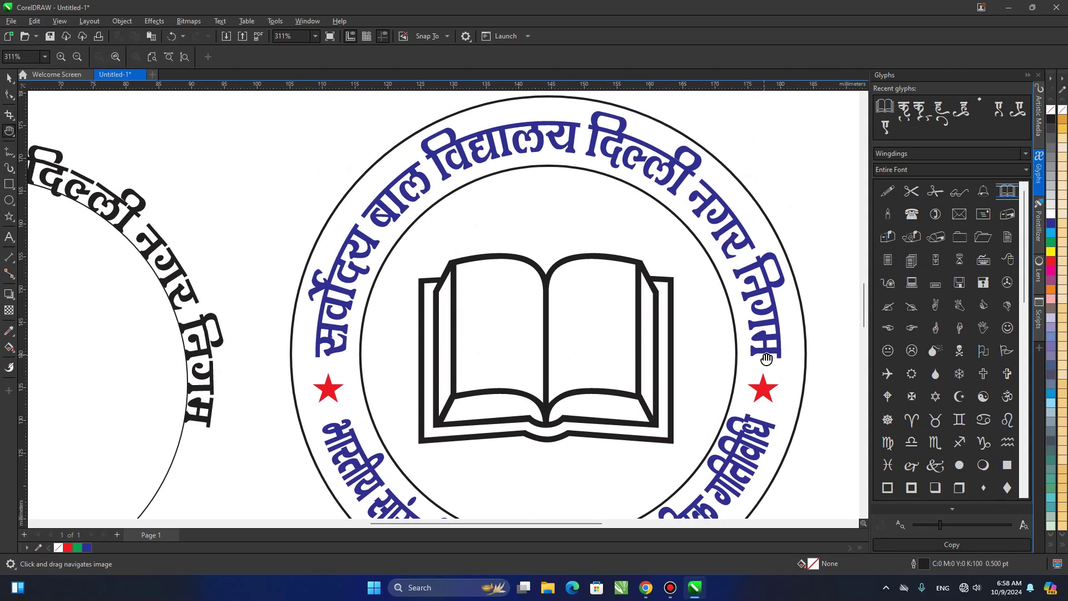
# - Examine the finished circular school seal with the book emblem and compare it with the plain text-on-circle version beside it
pyautogui.scroll(-3, 755, 392)
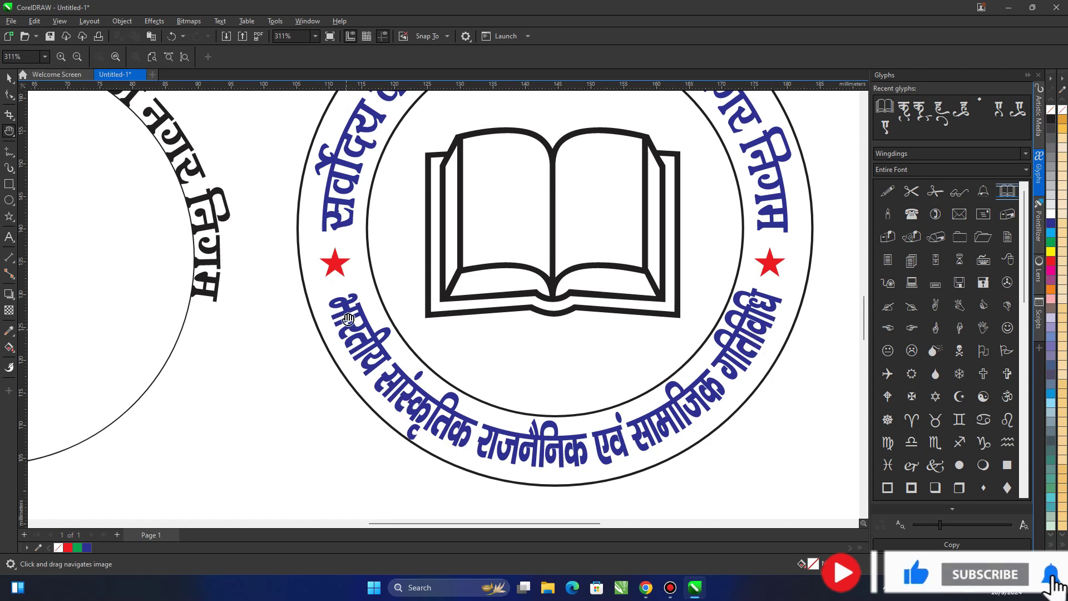
pyautogui.scroll(1, 348, 314)
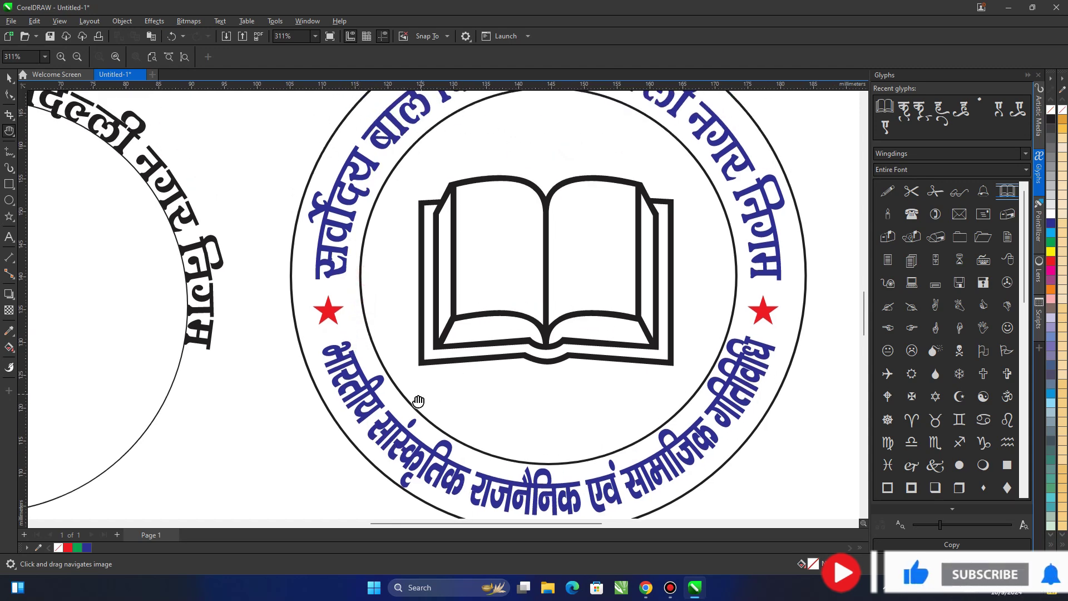
pyautogui.moveTo(418, 401); pyautogui.dragTo(426, 317)
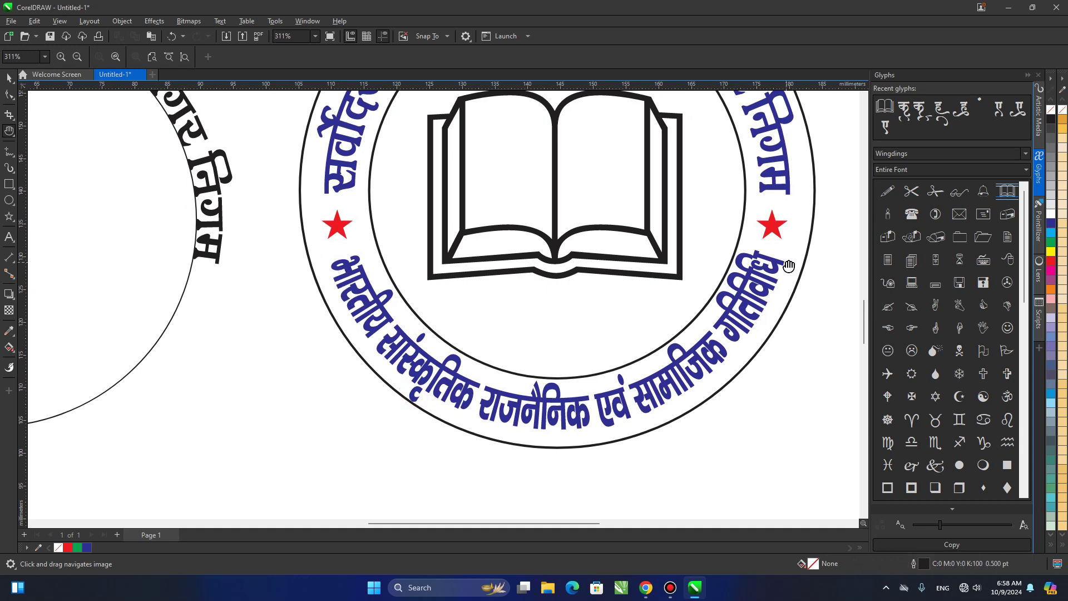
pyautogui.scroll(1, 789, 270)
pyautogui.scroll(1, 768, 295)
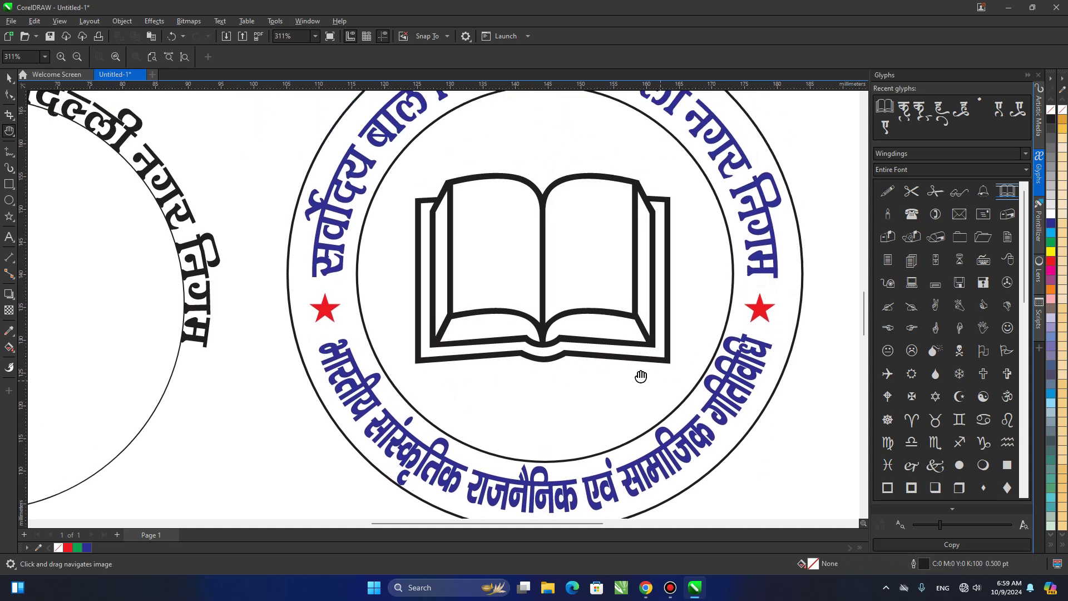
pyautogui.scroll(-2, 584, 353)
pyautogui.hscroll(-2, 602, 348)
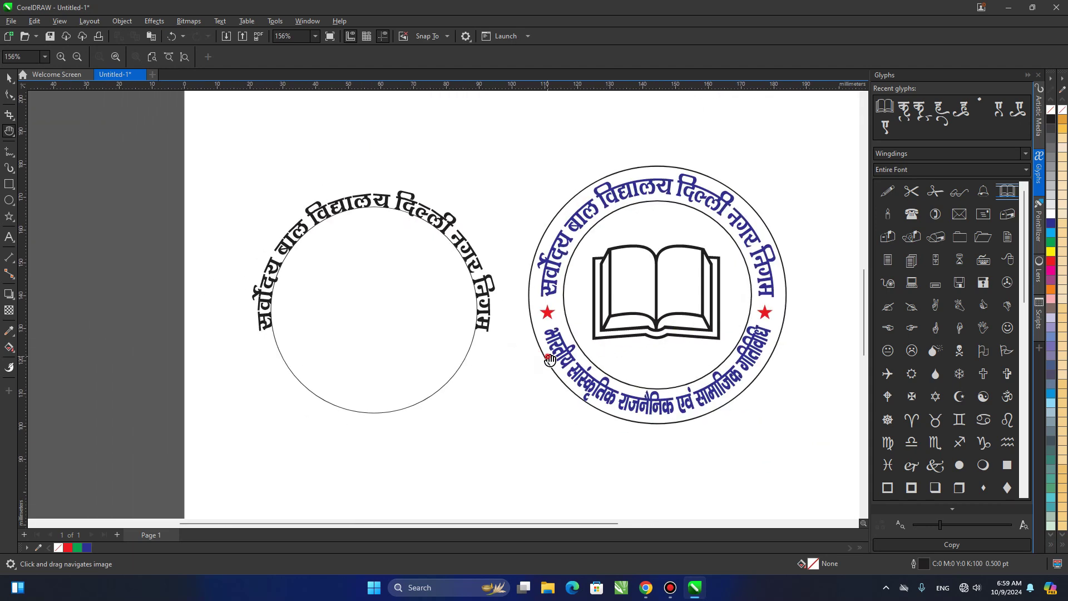
pyautogui.press('F2')
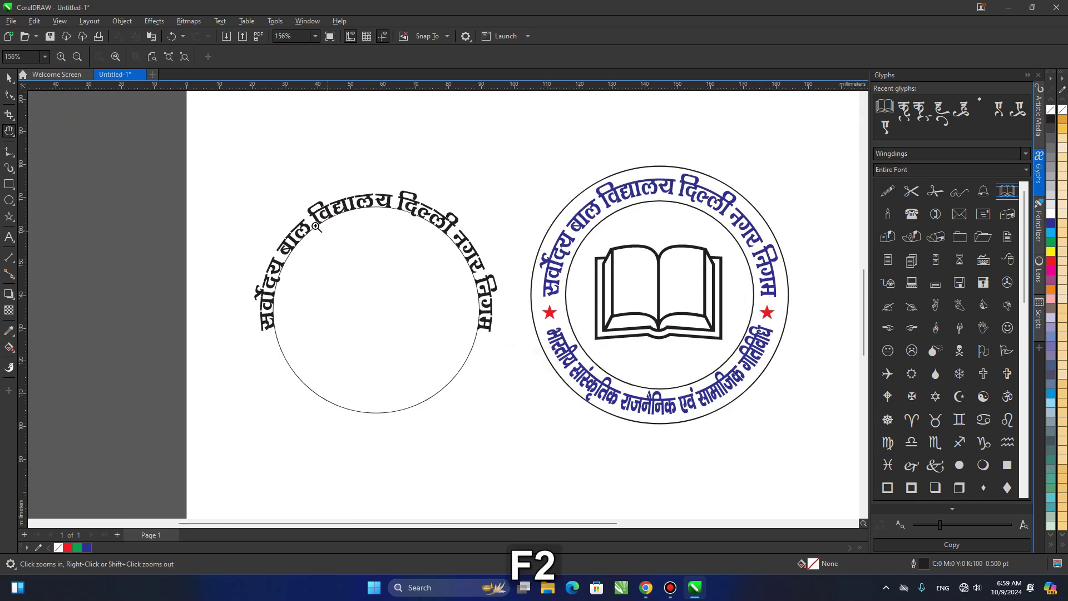
pyautogui.moveTo(220, 177); pyautogui.dragTo(518, 366)
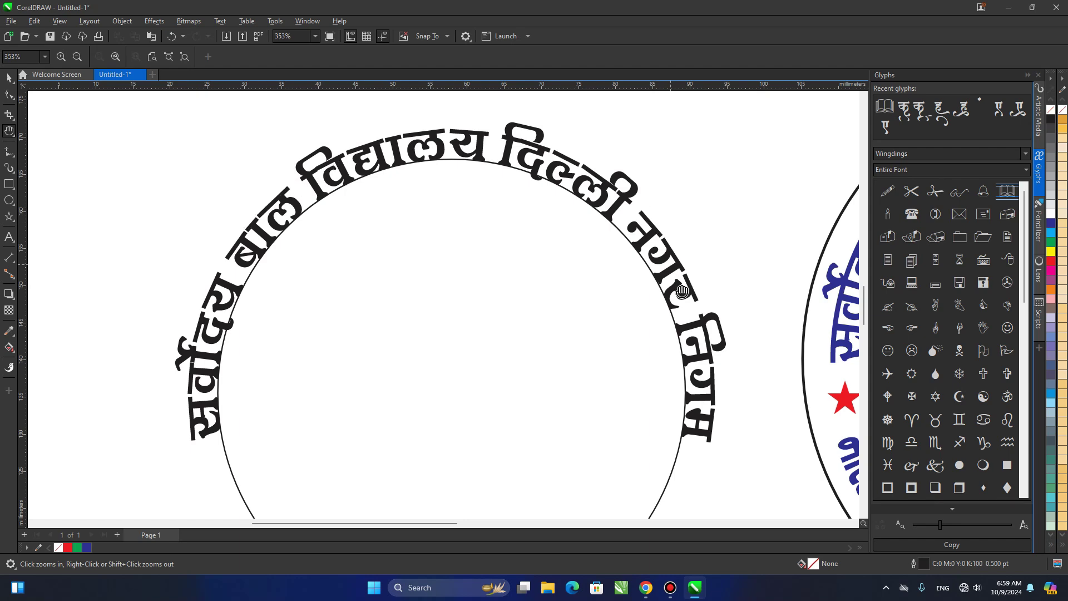
pyautogui.rightClick(679, 389)
pyautogui.scroll(2, 571, 306)
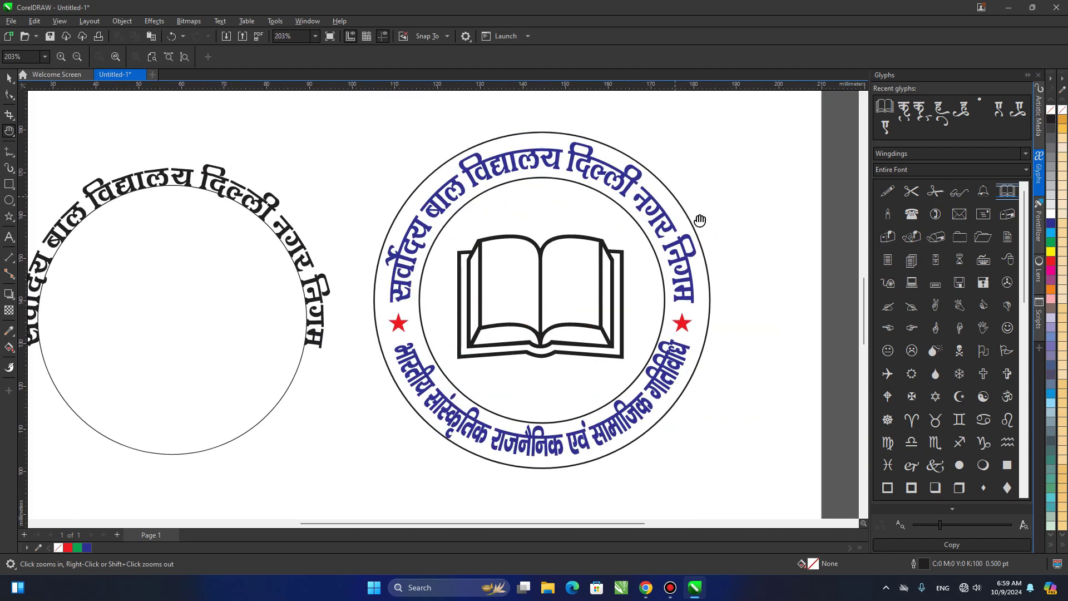
pyautogui.click(565, 390)
pyautogui.moveTo(589, 386); pyautogui.dragTo(636, 371)
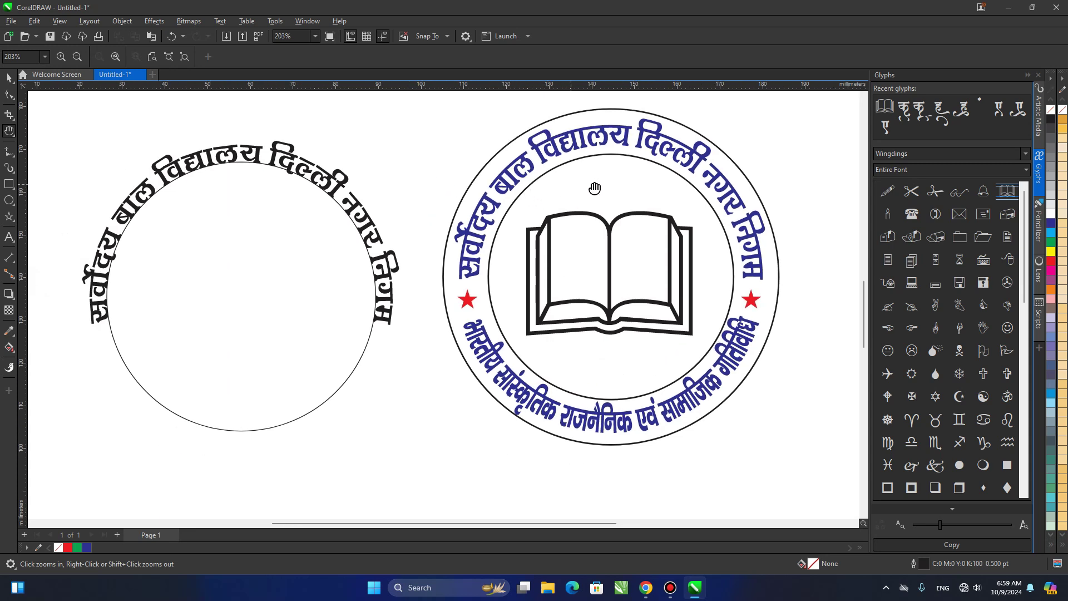
pyautogui.moveTo(546, 203); pyautogui.dragTo(479, 219)
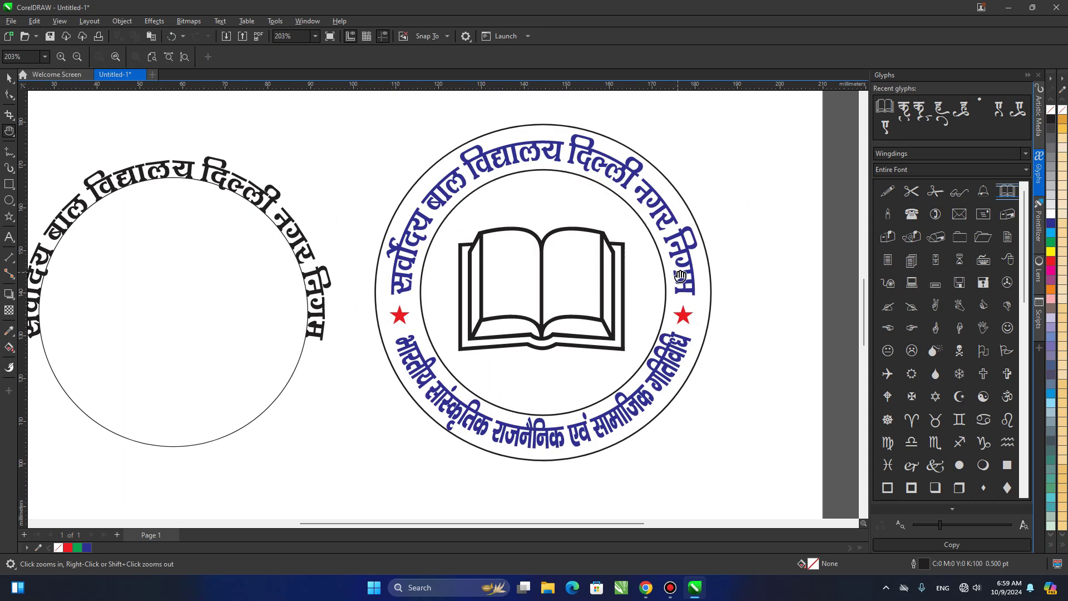
# - Collapse the Glyphs docker to enlarge the drawing area
pyautogui.hotkey('ctrl', 'F11')
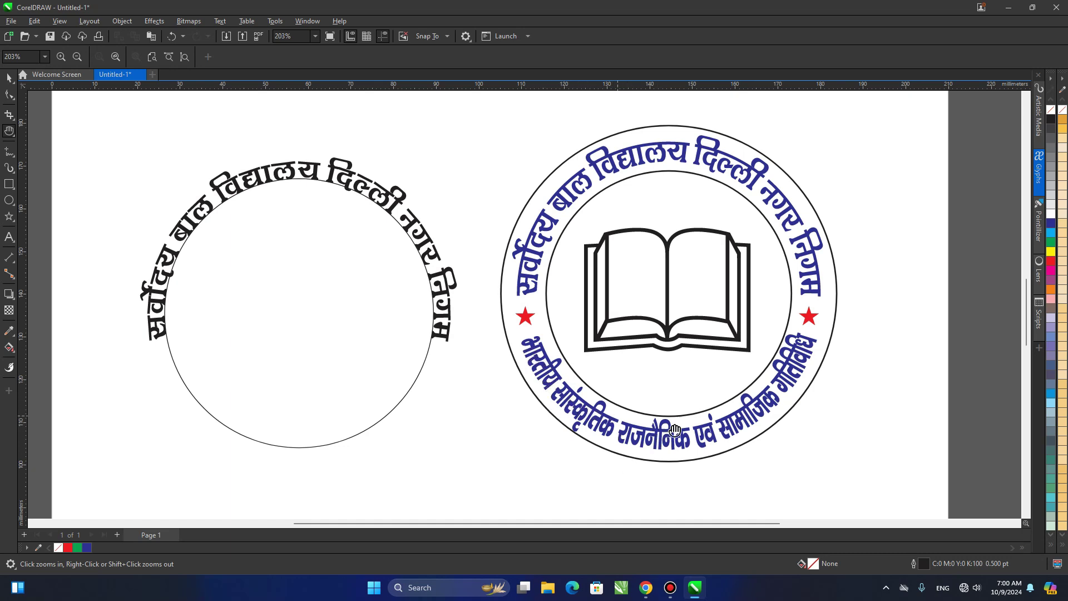
pyautogui.rightClick(805, 367)
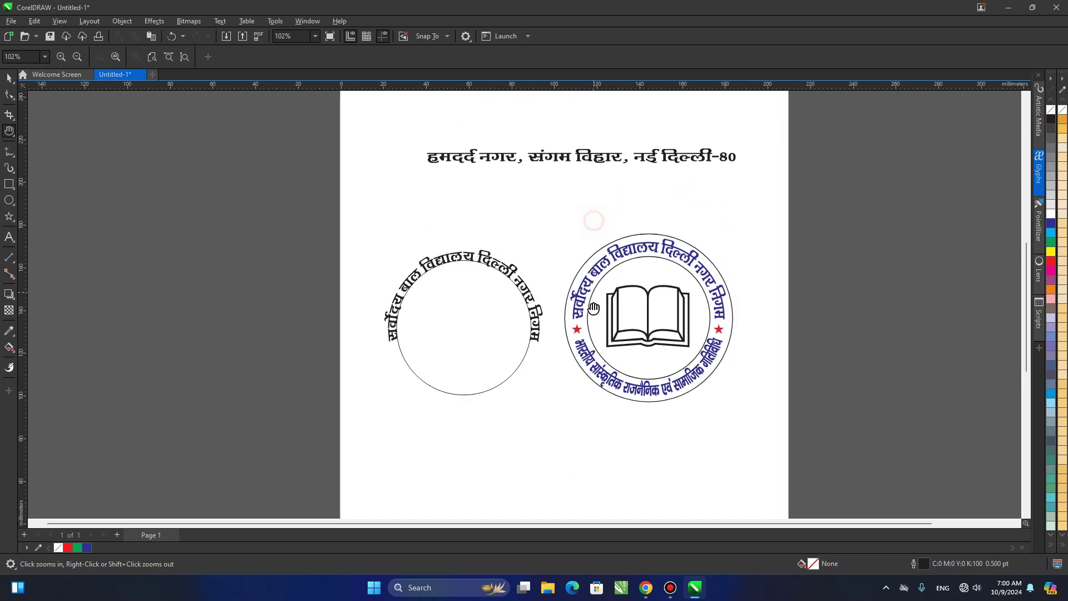
pyautogui.click(583, 276)
pyautogui.moveTo(692, 274); pyautogui.dragTo(684, 390)
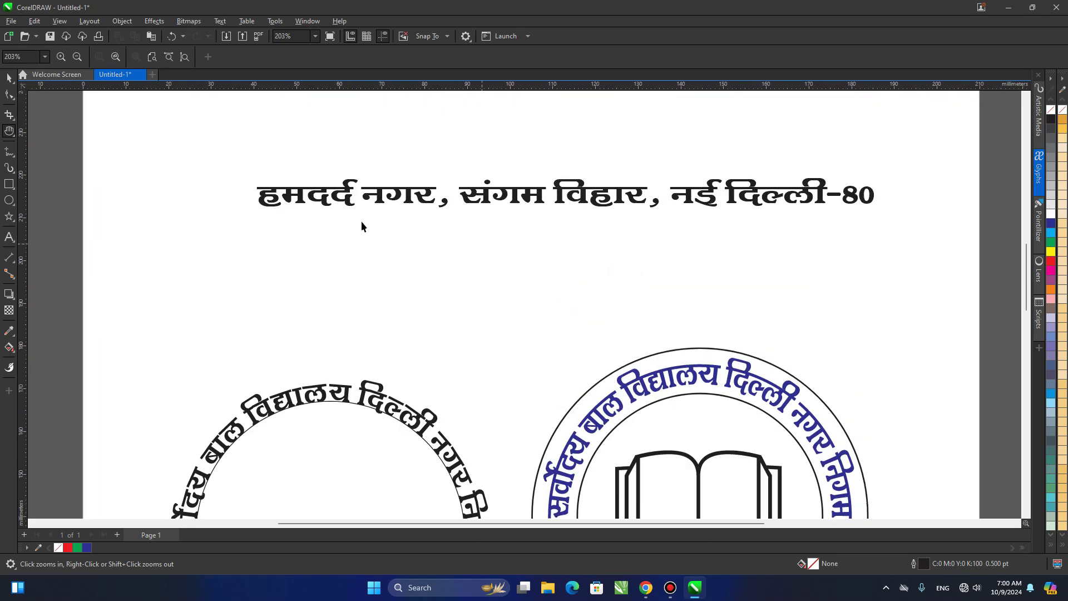
# - Weld the straight Hindi address line above the circles into a single curve and move it up about 3 mm
pyautogui.press('space')
pyautogui.click(350, 203)
pyautogui.moveTo(616, 459); pyautogui.dragTo(585, 332)
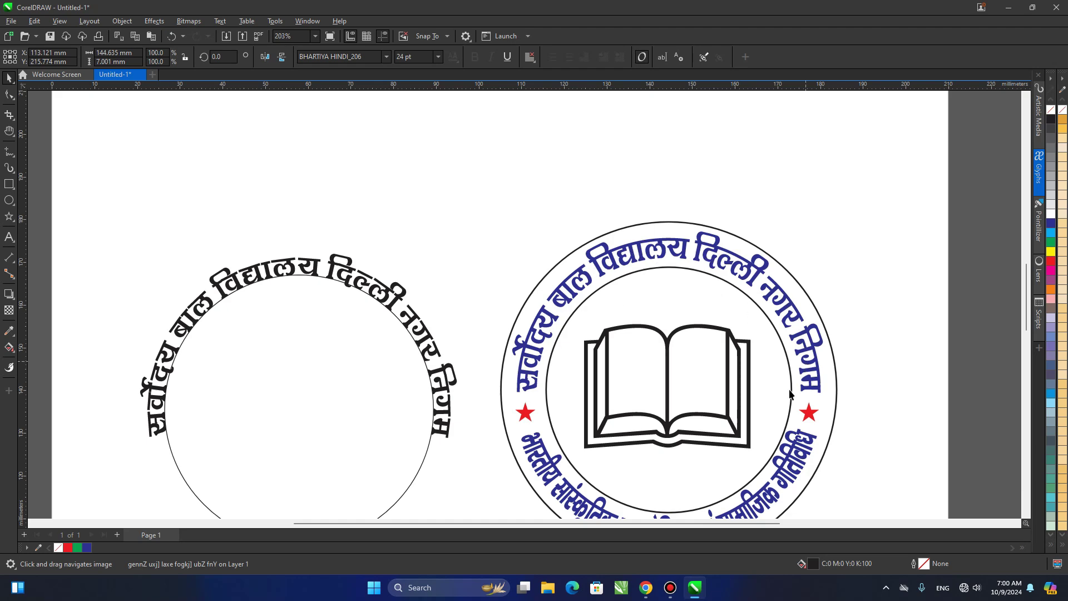
pyautogui.moveTo(623, 463); pyautogui.dragTo(638, 376)
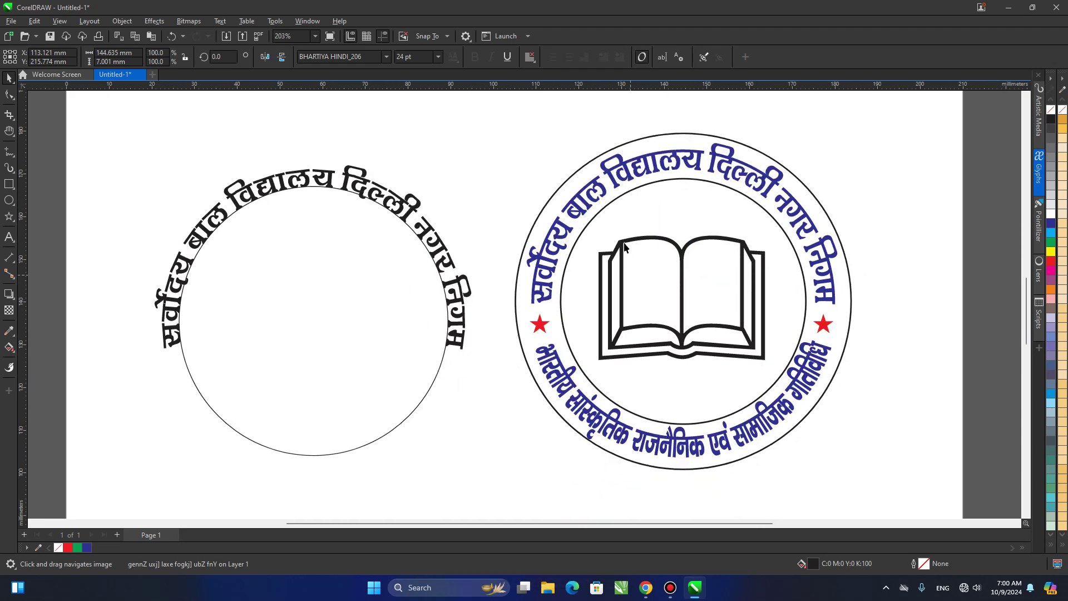
pyautogui.moveTo(625, 245); pyautogui.dragTo(624, 412)
pyautogui.click(262, 151)
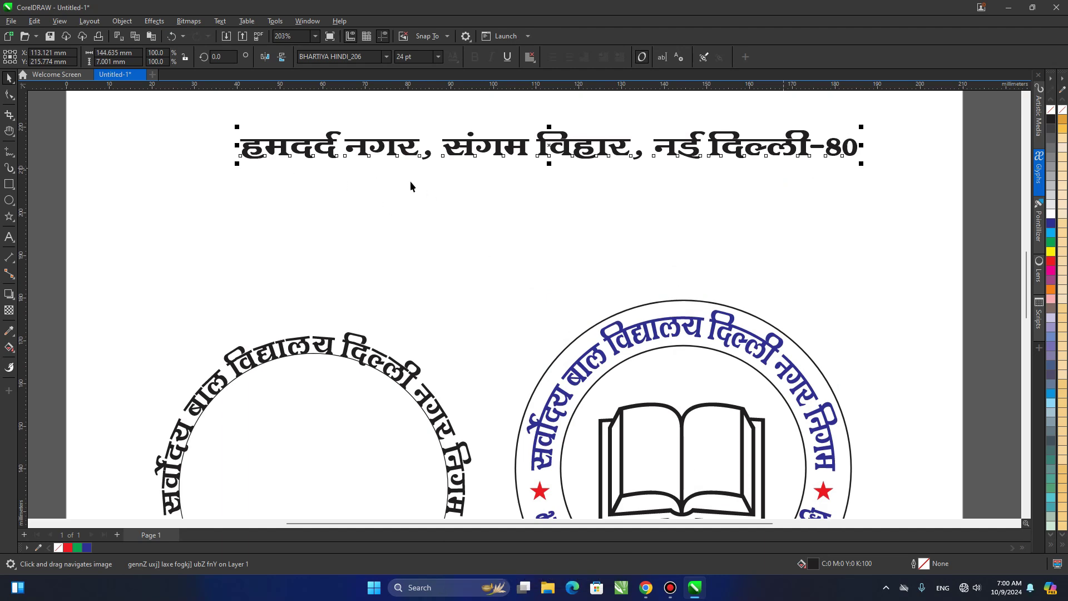
pyautogui.moveTo(695, 308); pyautogui.dragTo(713, 197)
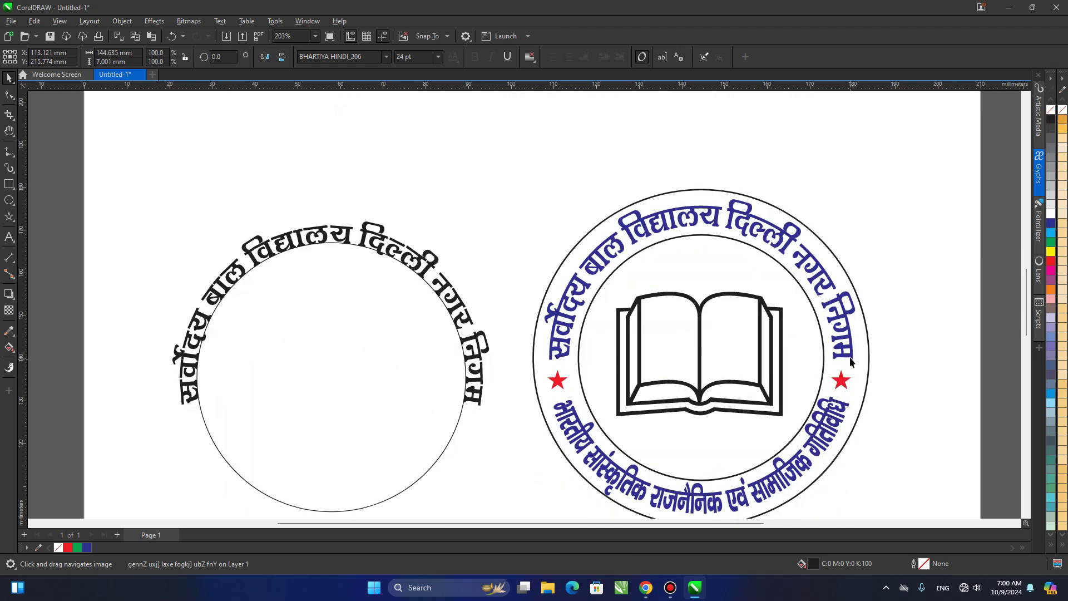
pyautogui.scroll(-1, 732, 285)
pyautogui.moveTo(695, 197); pyautogui.dragTo(617, 295)
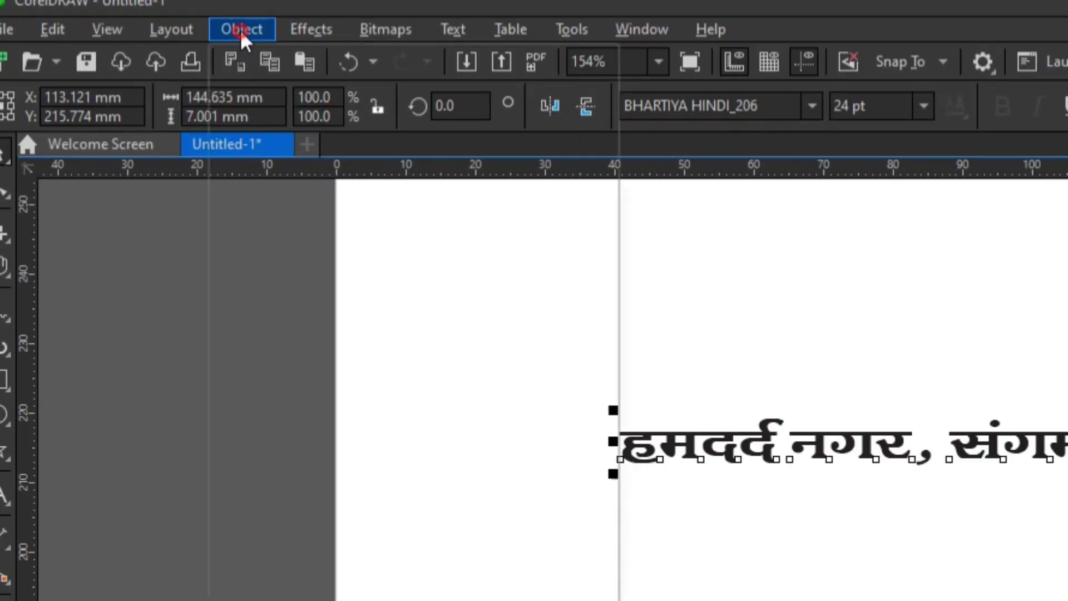
pyautogui.click(123, 22)
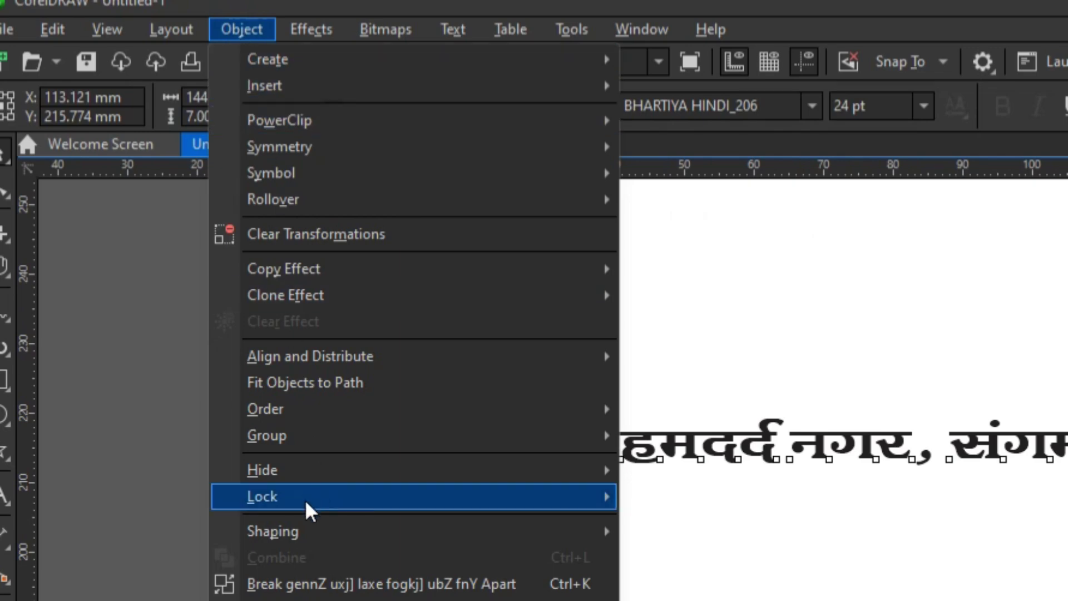
pyautogui.moveTo(301, 534)
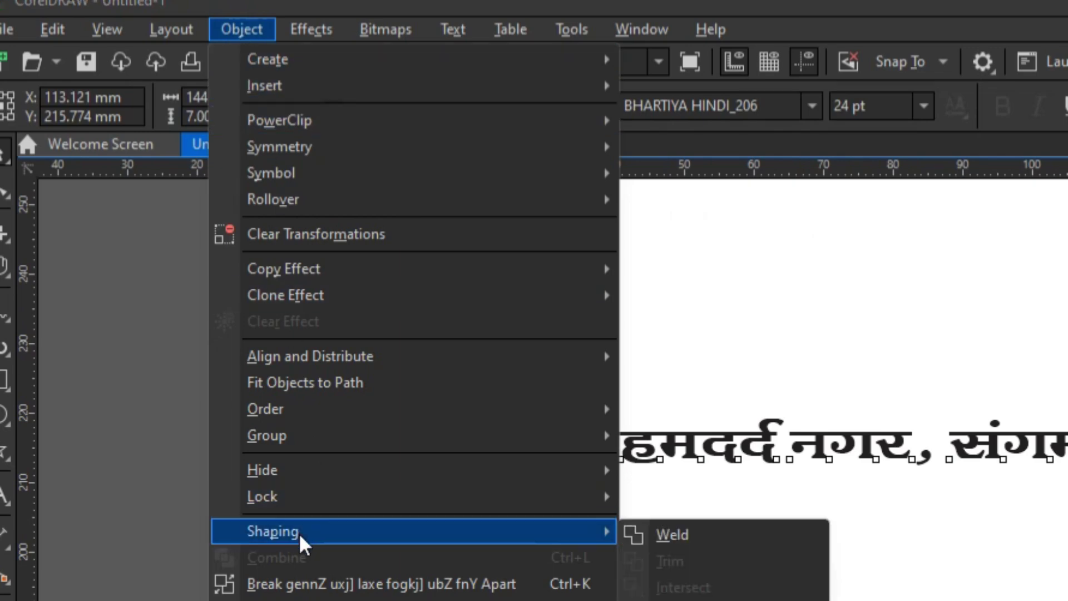
pyautogui.click(672, 537)
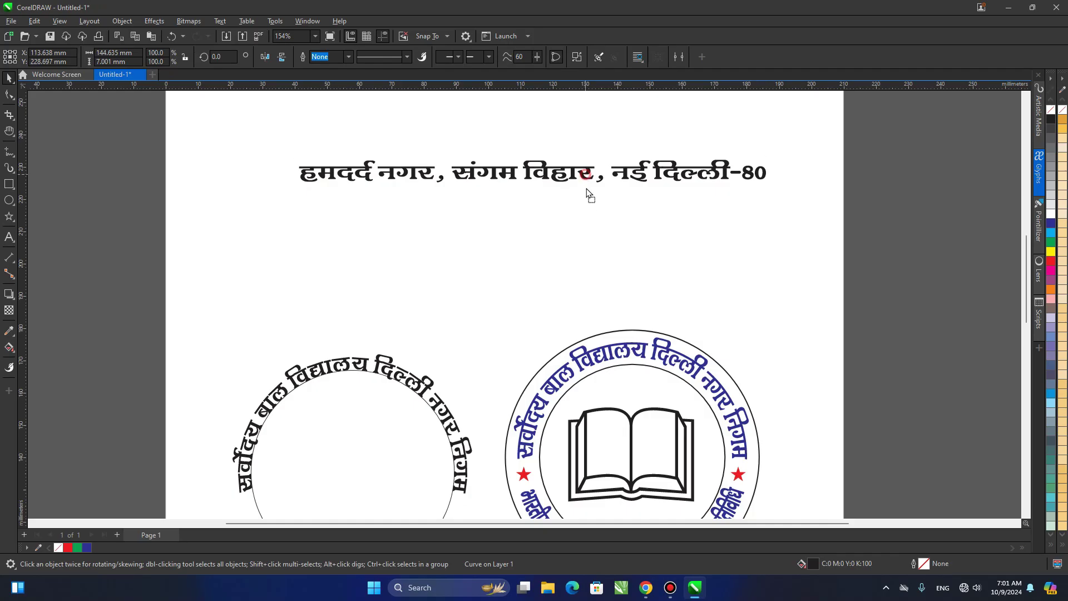
pyautogui.moveTo(584, 180); pyautogui.dragTo(421, 210)
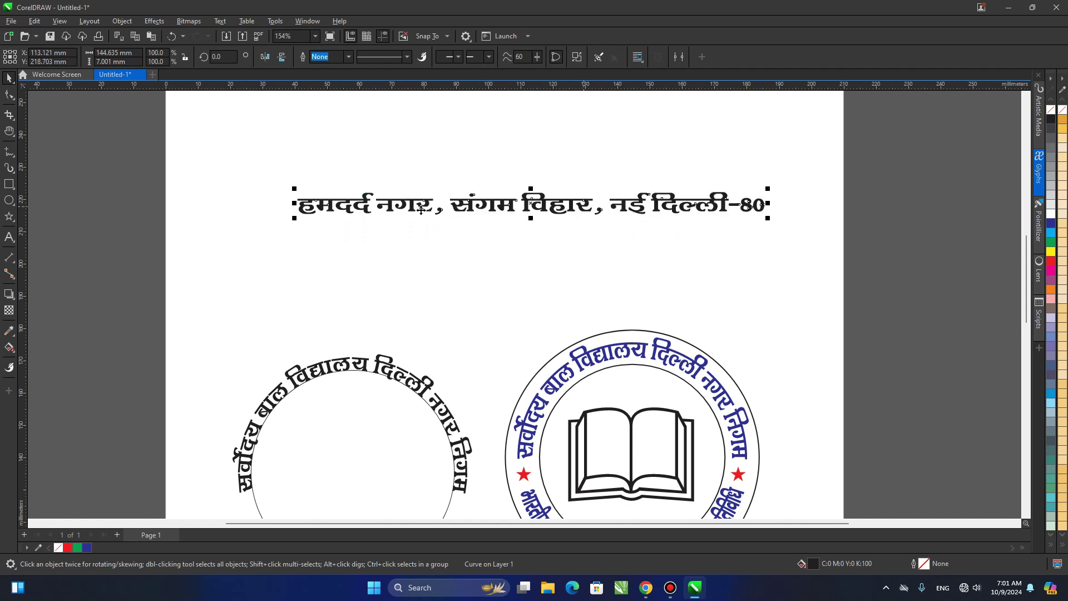
pyautogui.scroll(-2, 658, 210)
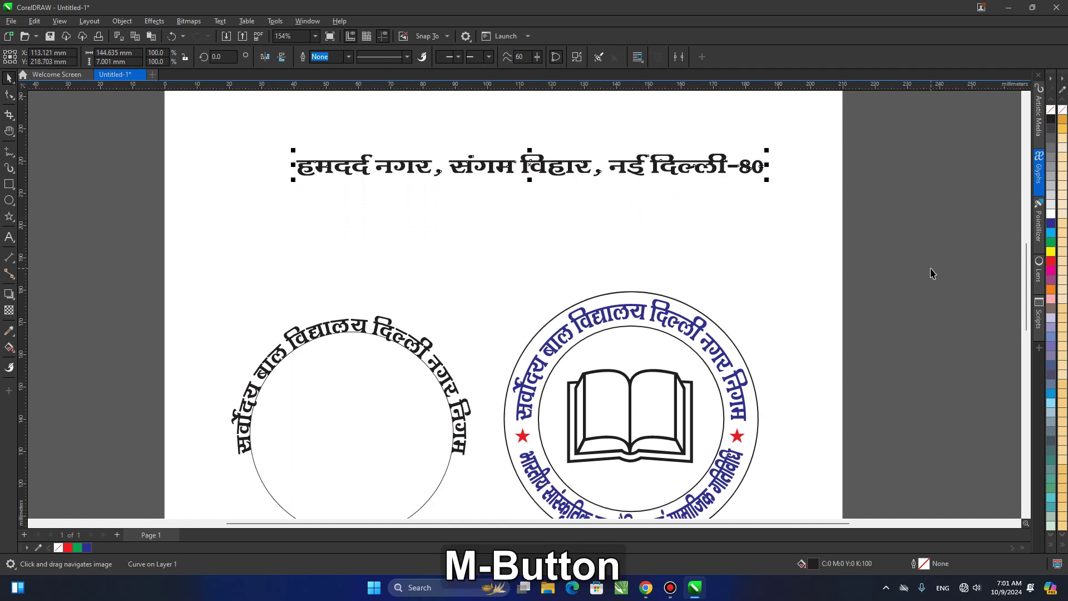
# - Save the welded address line as a new Artistic Media stroke of type Brushes with the file name Address
pyautogui.click(151, 22)
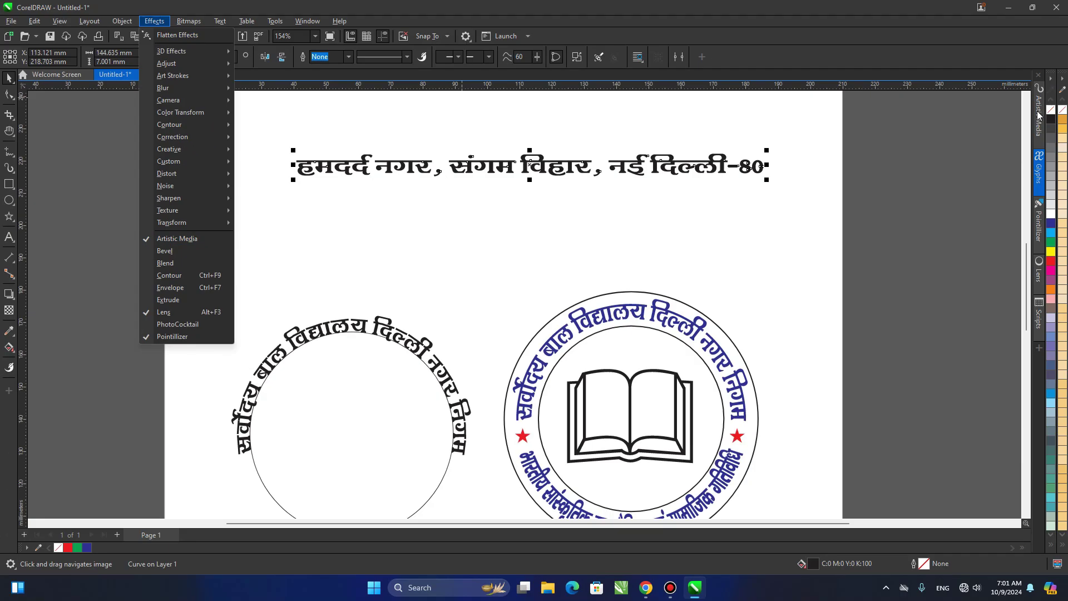
pyautogui.click(379, 276)
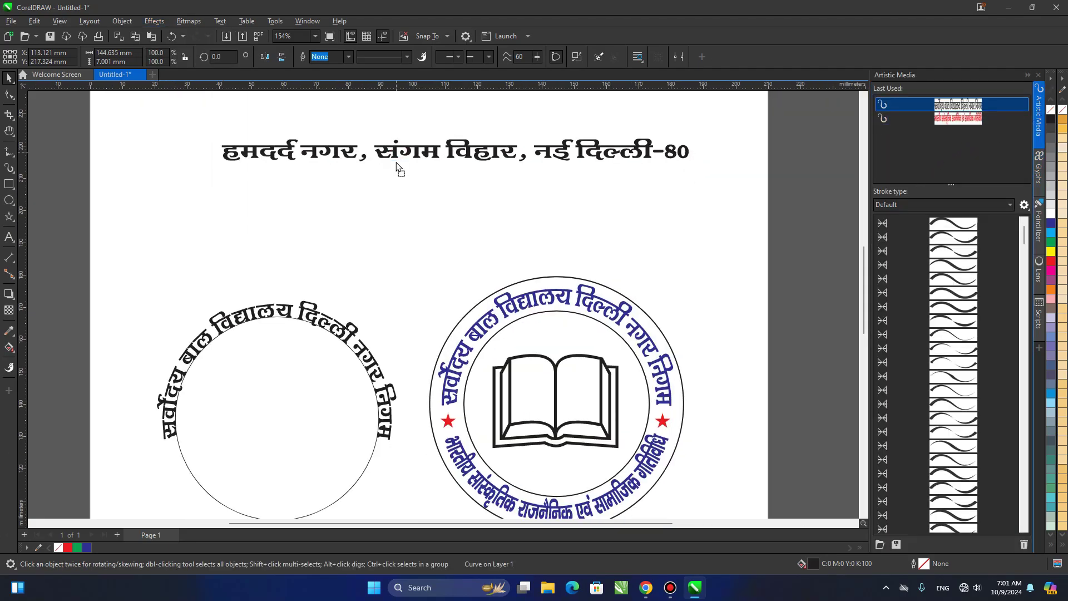
pyautogui.moveTo(404, 163)
pyautogui.mouseDown()
pyautogui.moveTo(418, 209)
pyautogui.moveTo(495, 248)
pyautogui.moveTo(876, 294)
pyautogui.moveTo(968, 328)
pyautogui.moveTo(927, 326)
pyautogui.moveTo(936, 321)
pyautogui.mouseUp()
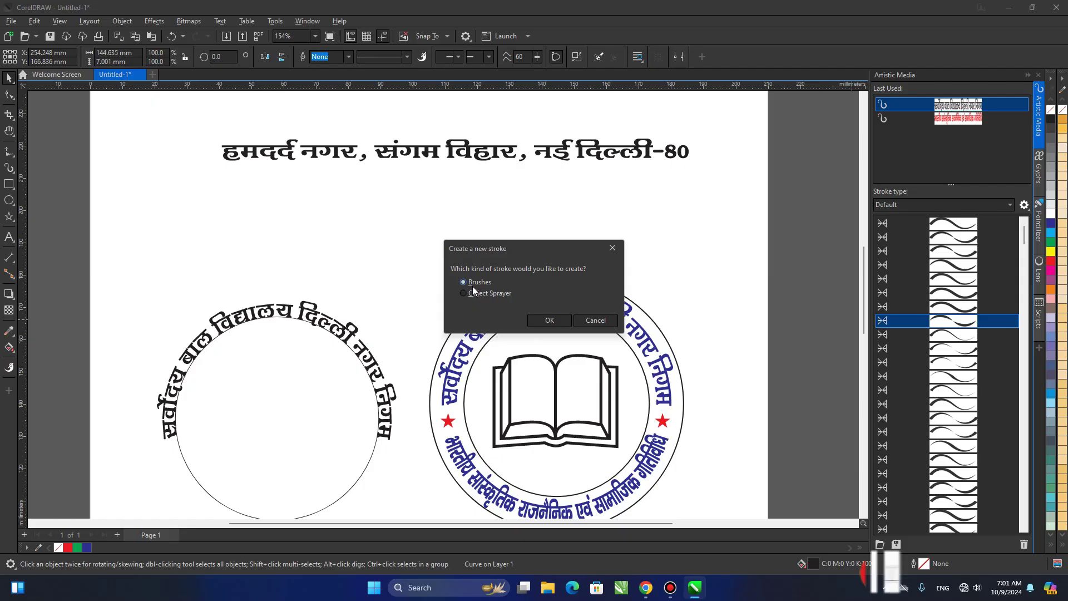
pyautogui.click(549, 321)
pyautogui.moveTo(552, 136); pyautogui.dragTo(482, 51)
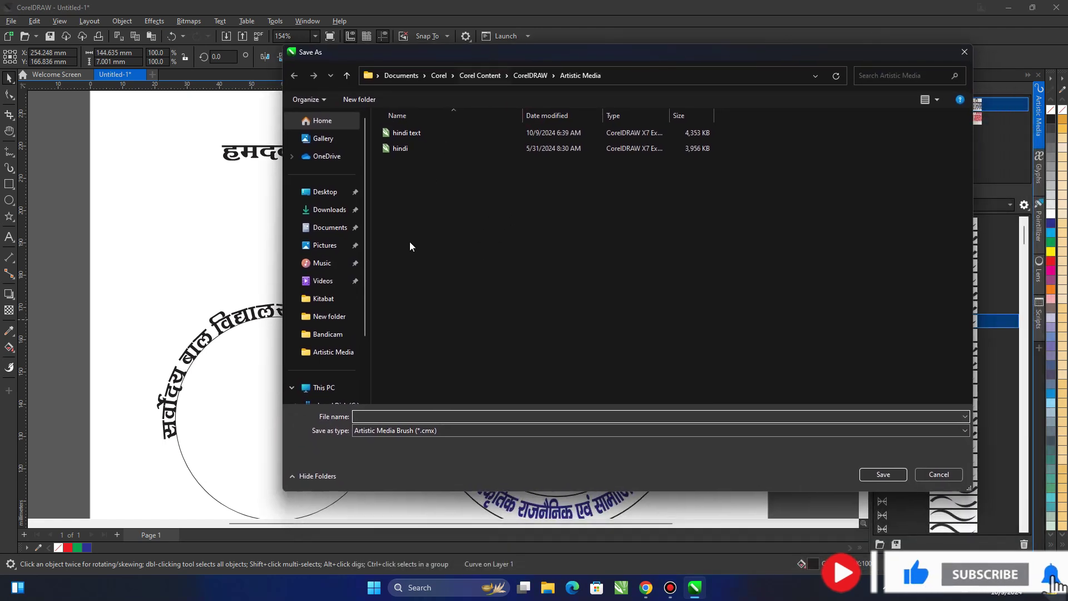
pyautogui.click(361, 416)
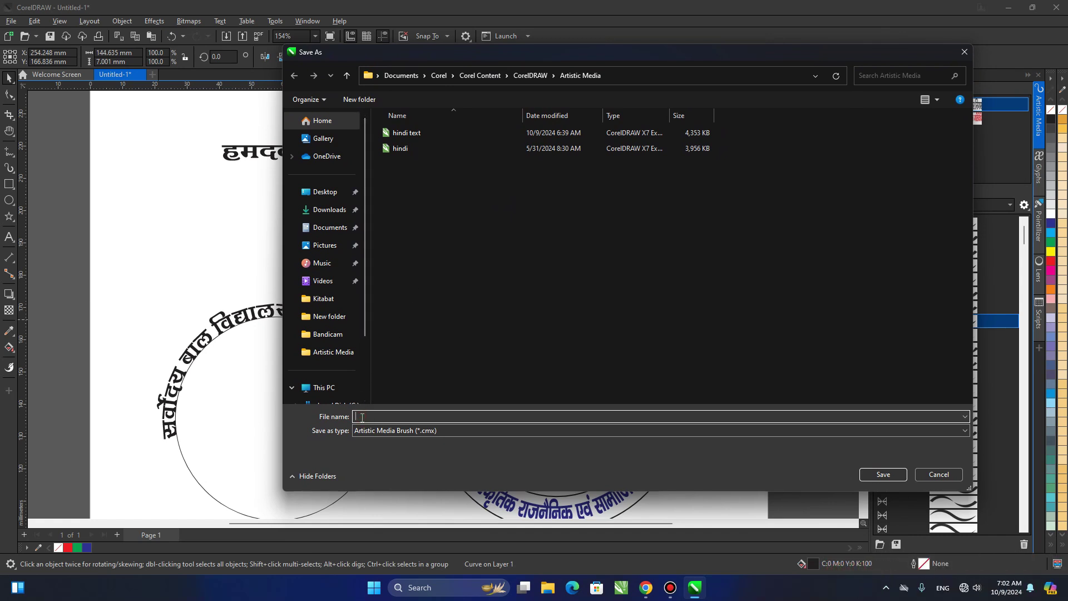
pyautogui.write('Address')
pyautogui.click(884, 474)
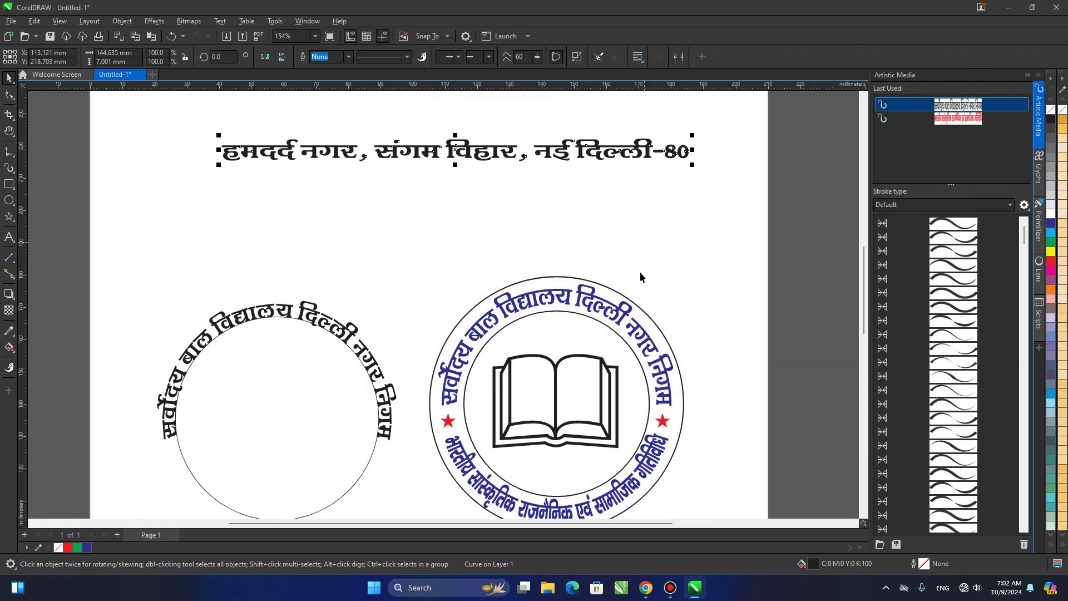
# - Break the curved school-name text apart from its plain circle and move the text up about 29 mm
pyautogui.moveTo(640, 277); pyautogui.dragTo(644, 186)
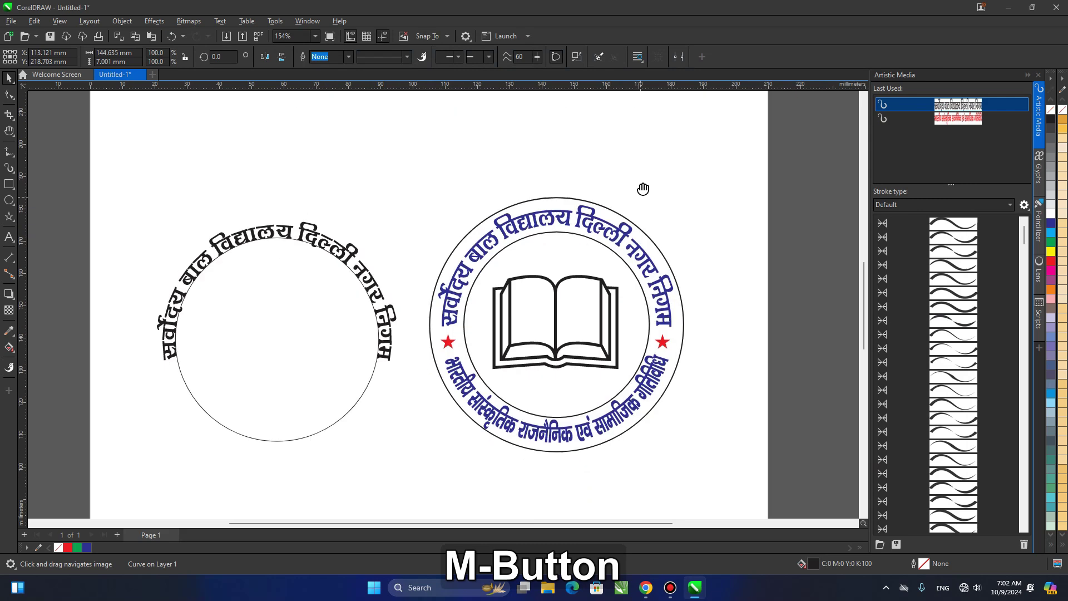
pyautogui.click(489, 403)
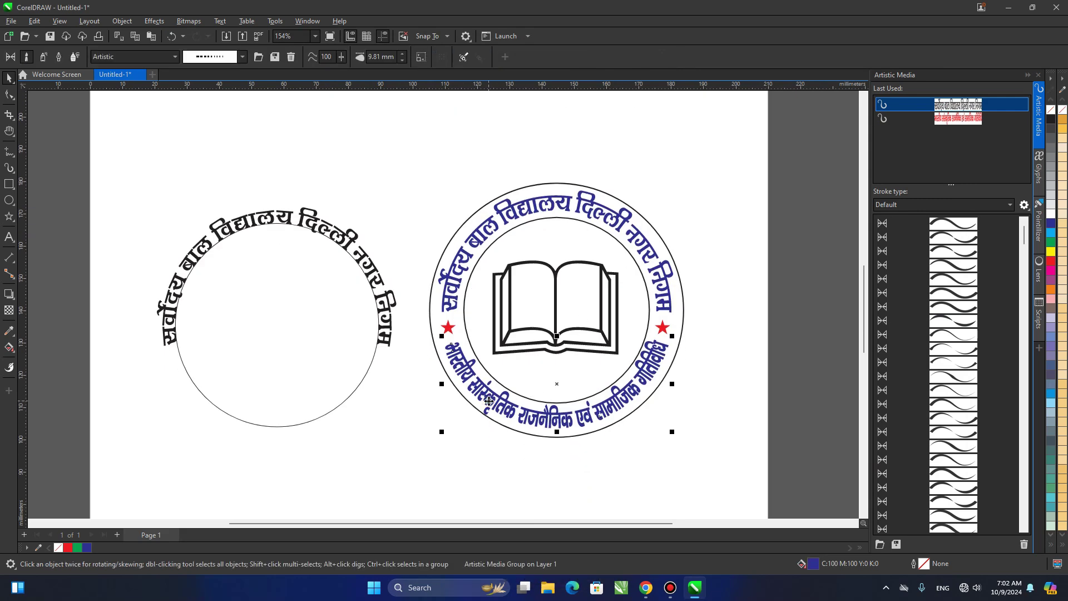
pyautogui.moveTo(435, 363); pyautogui.dragTo(563, 365)
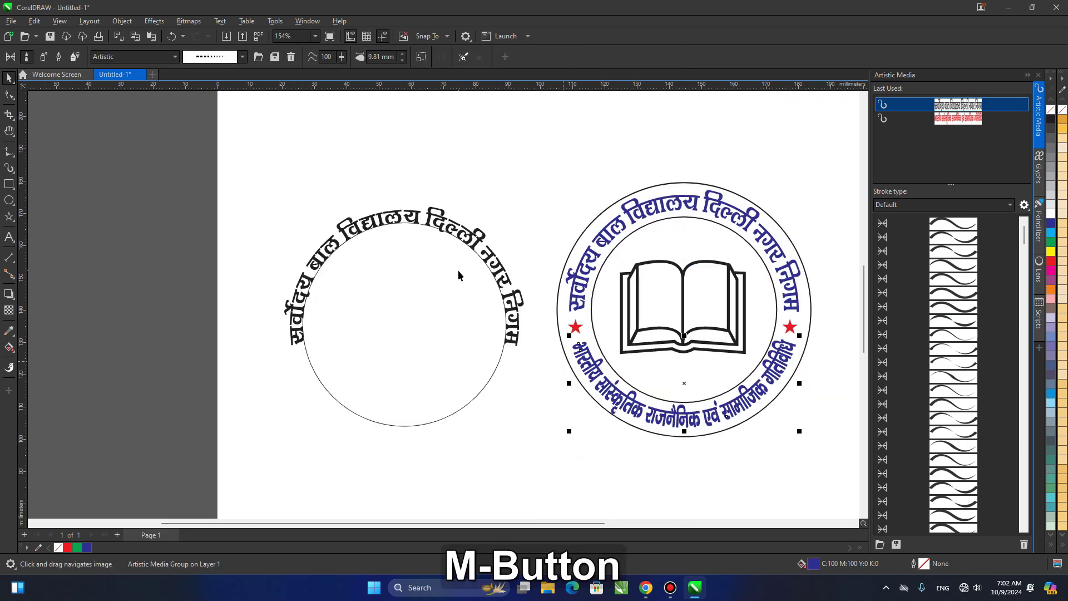
pyautogui.click(451, 228)
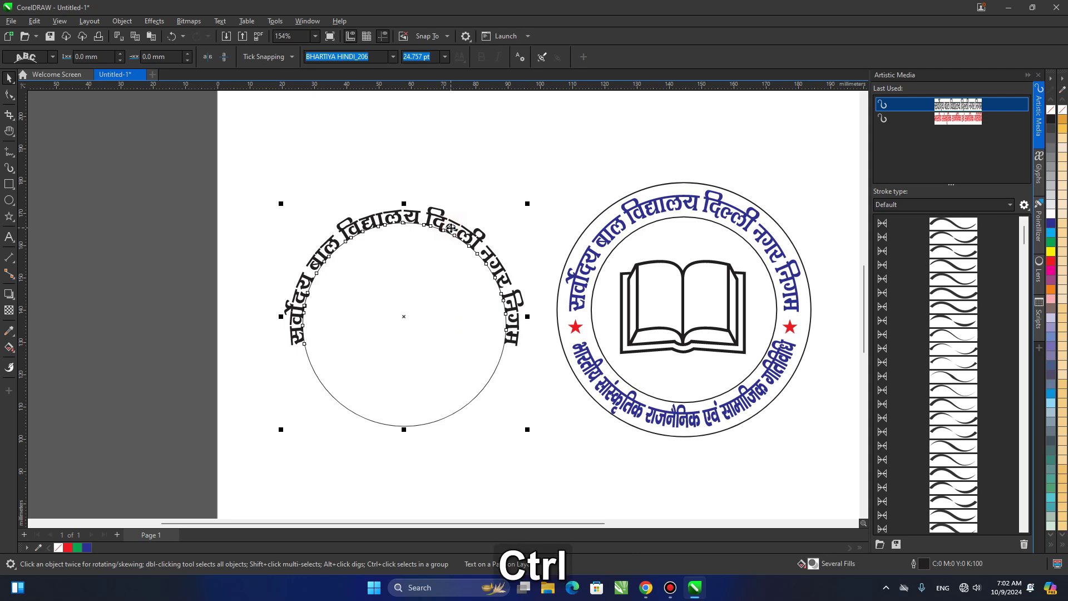
pyautogui.hotkey('ctrl', 'k')
pyautogui.click(444, 216)
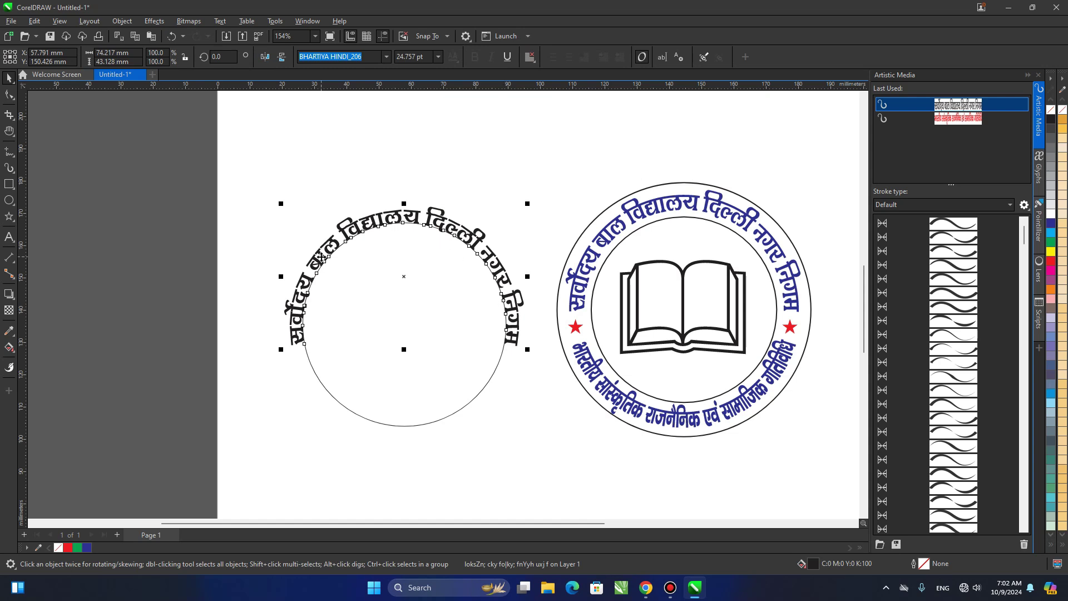
pyautogui.moveTo(389, 268); pyautogui.dragTo(416, 178)
pyautogui.click(425, 327)
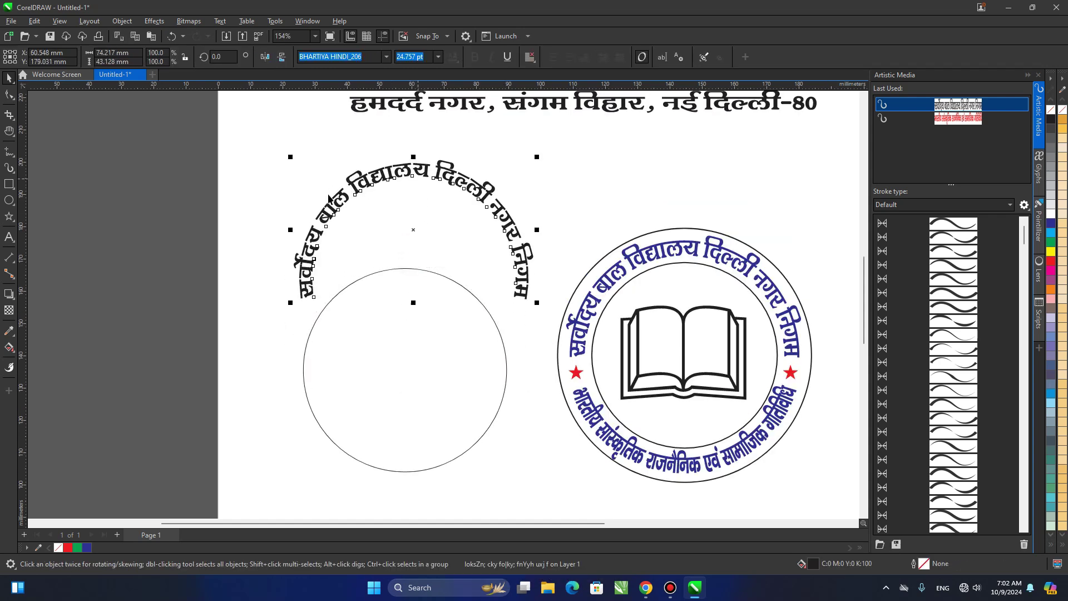
# - Straighten the curved school-name text above the plain circle
pyautogui.click(219, 21)
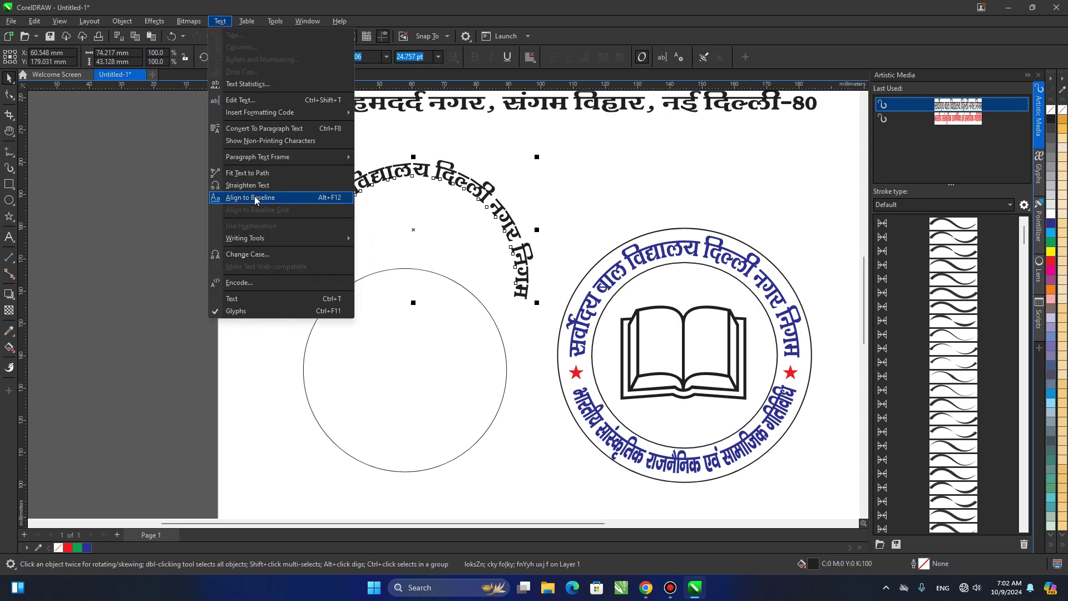
pyautogui.click(242, 186)
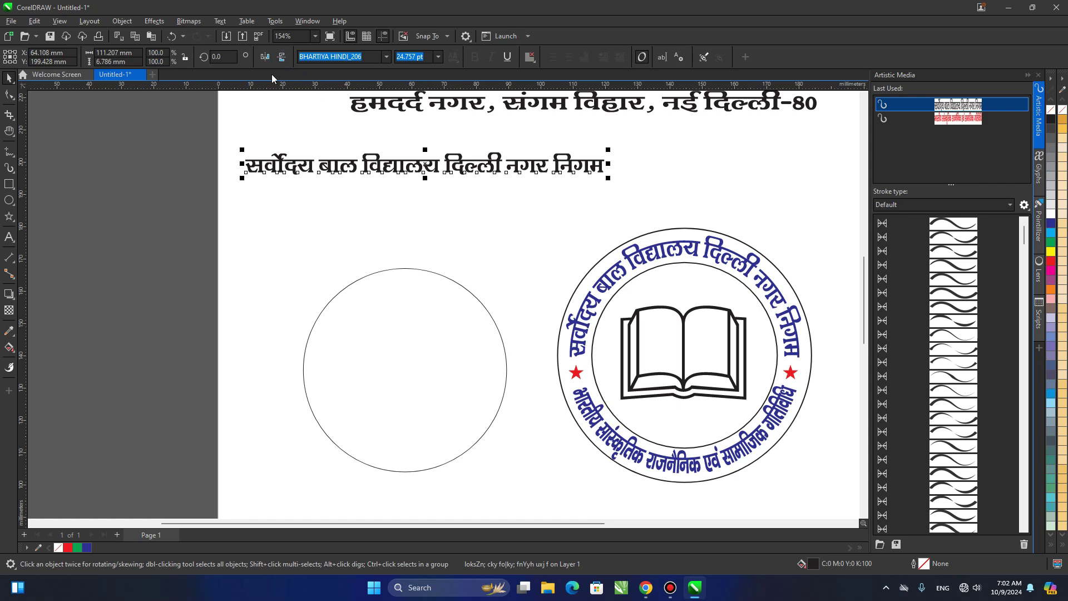
# - Try to fit the straight school-name text to the path of the plain circle
pyautogui.click(220, 22)
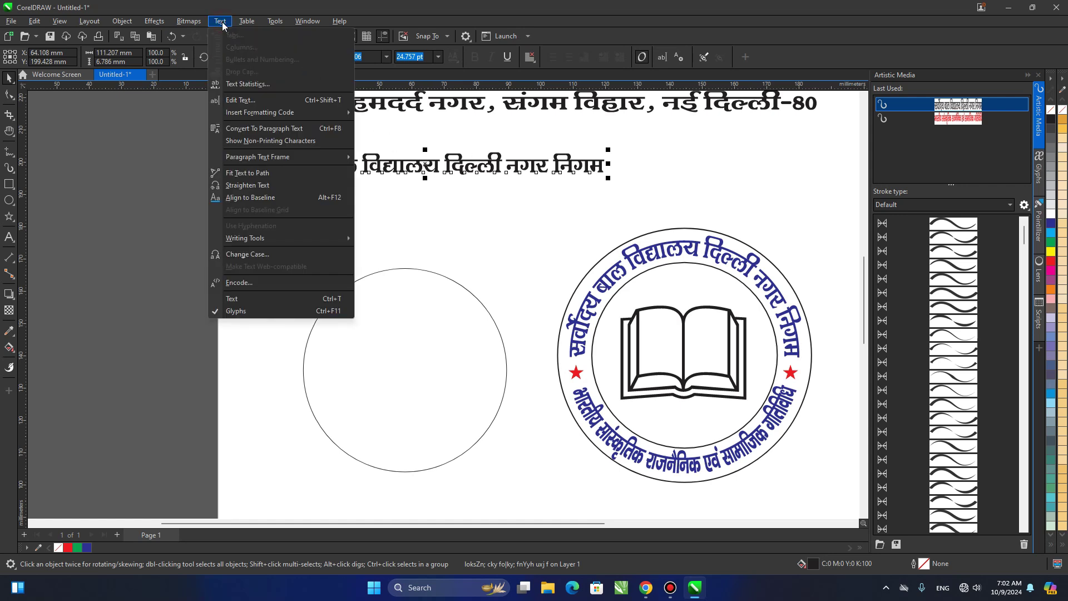
pyautogui.click(251, 172)
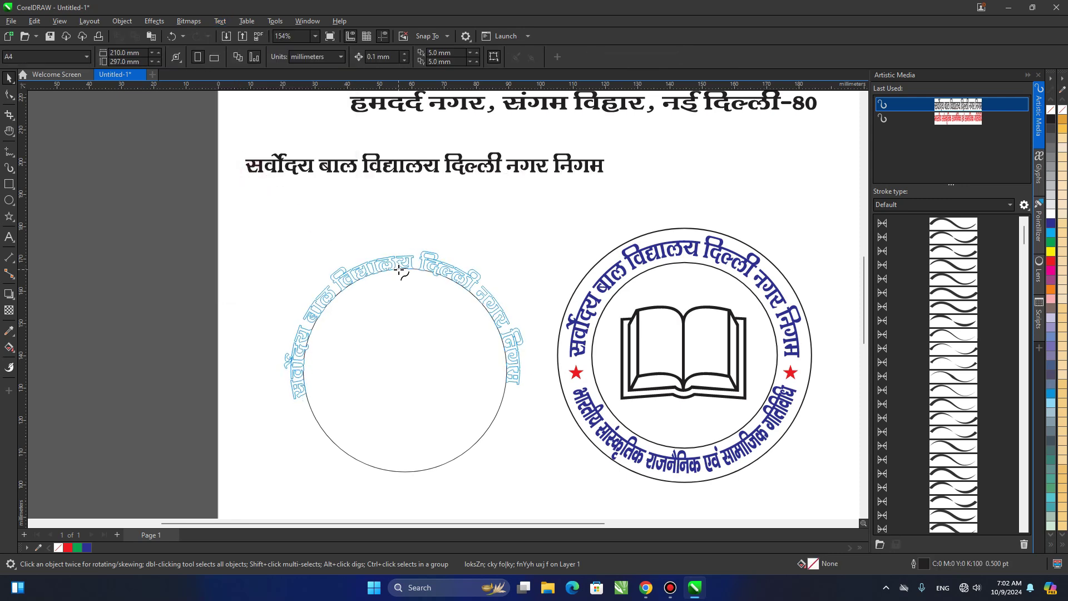
pyautogui.click(400, 271)
pyautogui.click(412, 283)
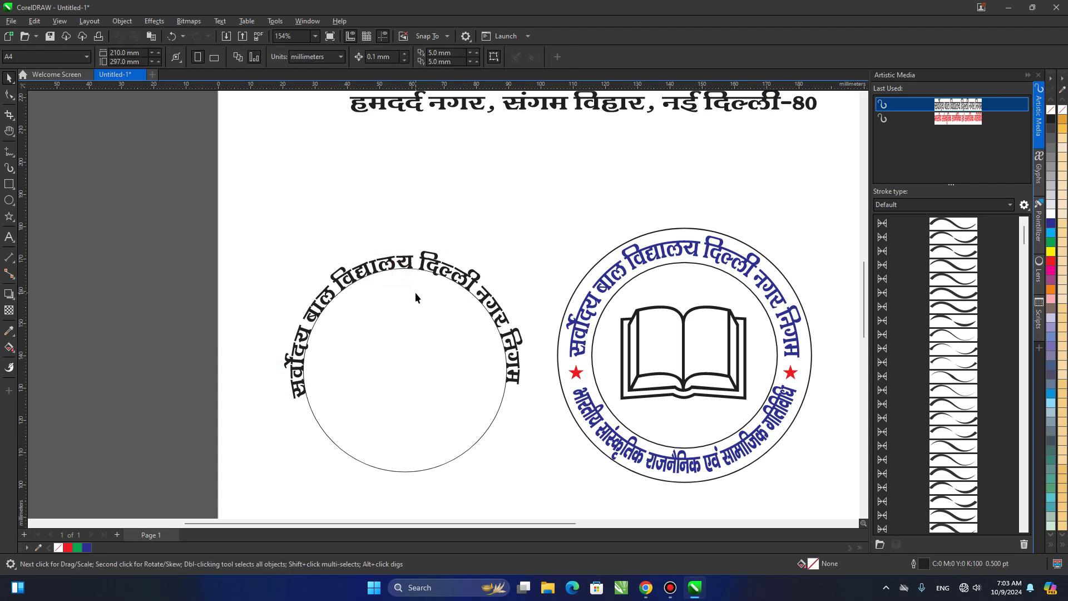
pyautogui.scroll(2, 415, 292)
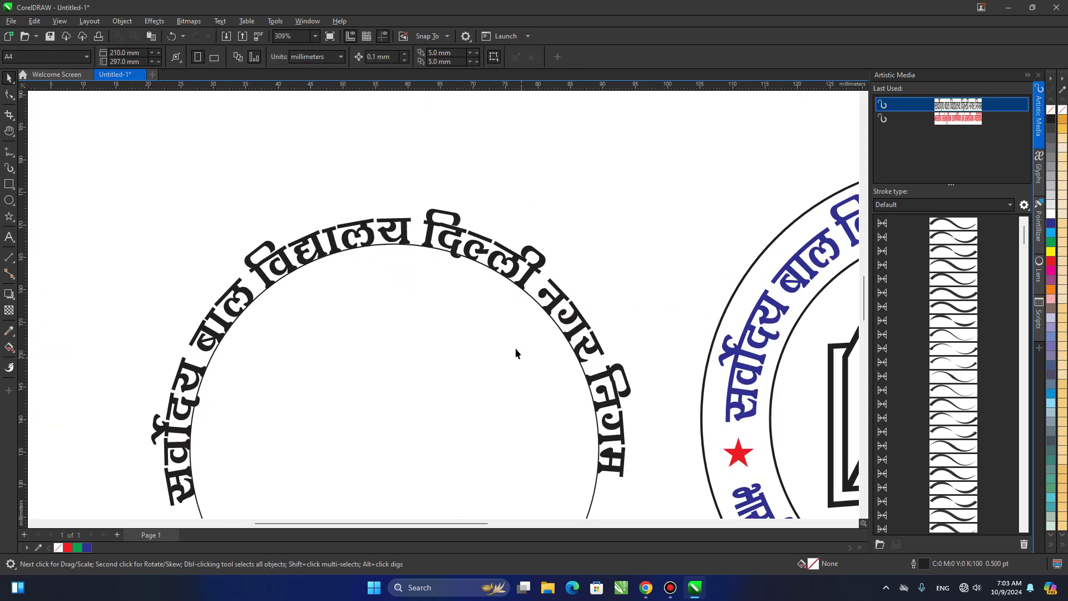
pyautogui.scroll(-2, 514, 347)
pyautogui.moveTo(492, 382); pyautogui.dragTo(488, 274)
pyautogui.hotkey('ctrl', 'z')
# - Duplicate the plain circle in place and give the copy a red outline
pyautogui.click(487, 273)
pyautogui.moveTo(562, 305); pyautogui.dragTo(568, 260)
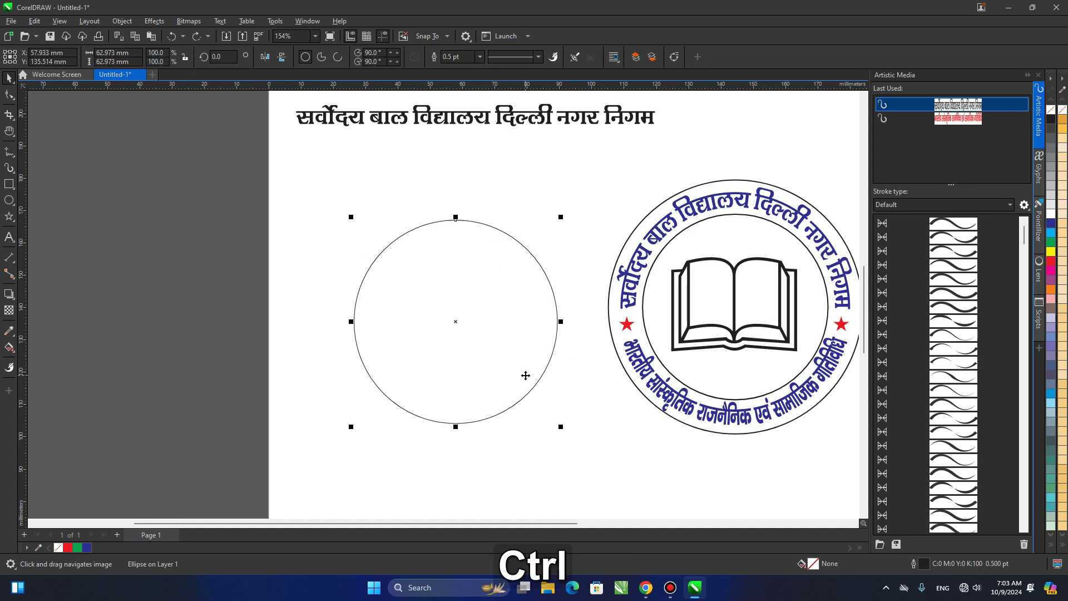
pyautogui.hotkey('ctrl', 'c')
pyautogui.hotkey('ctrl', 'v')
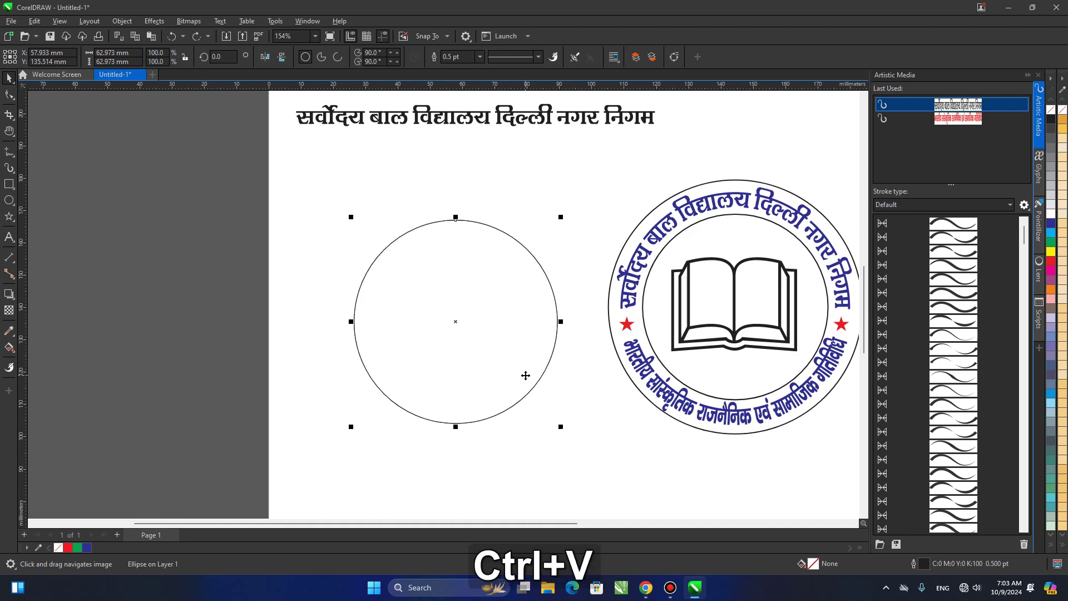
pyautogui.rightClick(1051, 261)
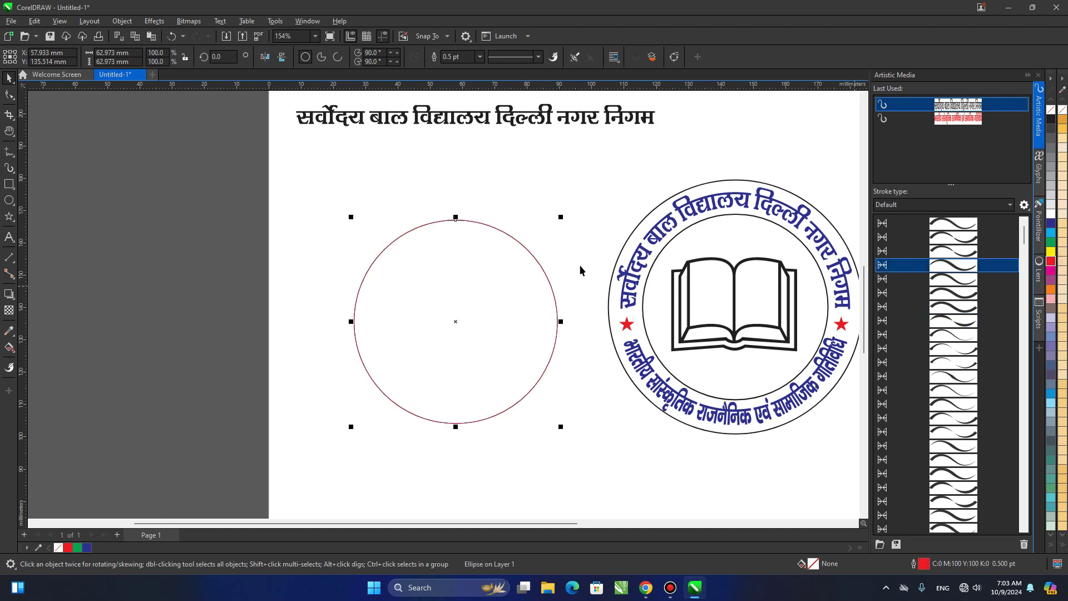
# - Open the red circle into an upper arc running from about 9 to 170 degrees
pyautogui.click(10, 94)
pyautogui.moveTo(456, 221); pyautogui.dragTo(588, 295)
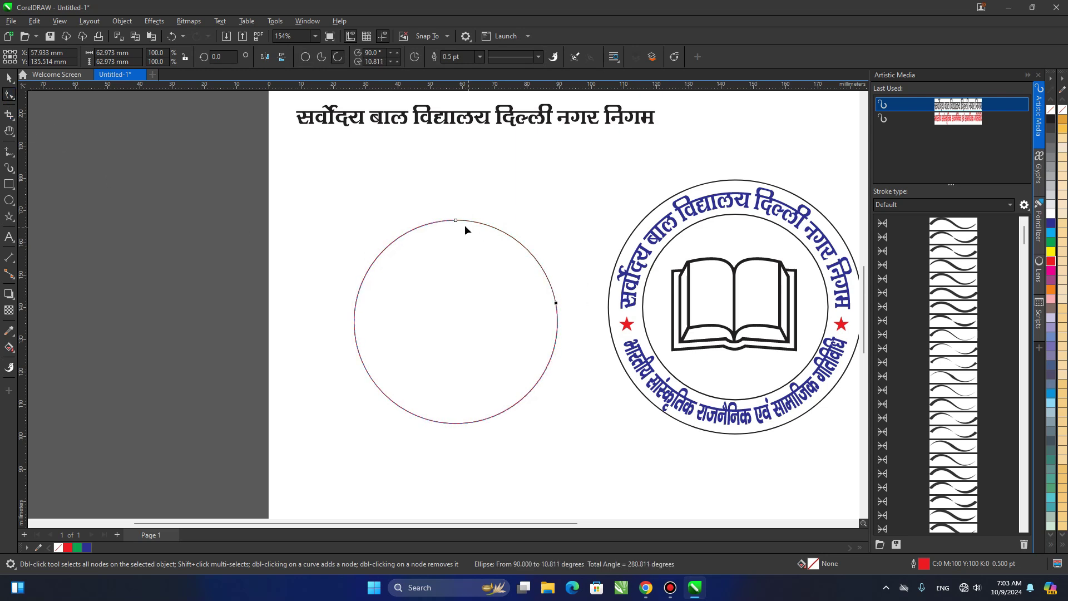
pyautogui.moveTo(456, 223); pyautogui.dragTo(319, 304)
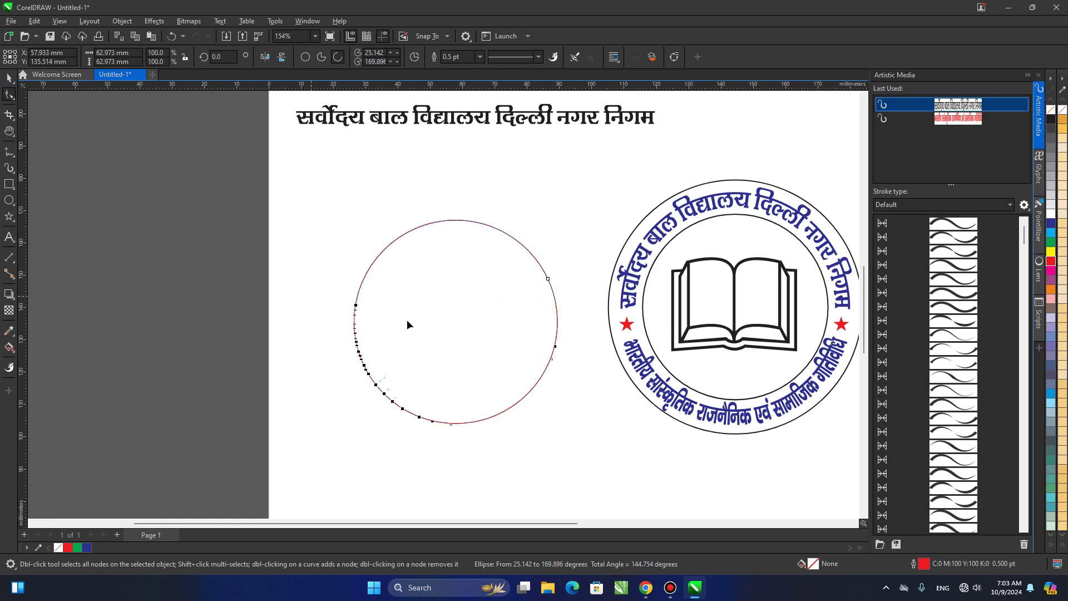
pyautogui.press('space')
pyautogui.click(532, 136)
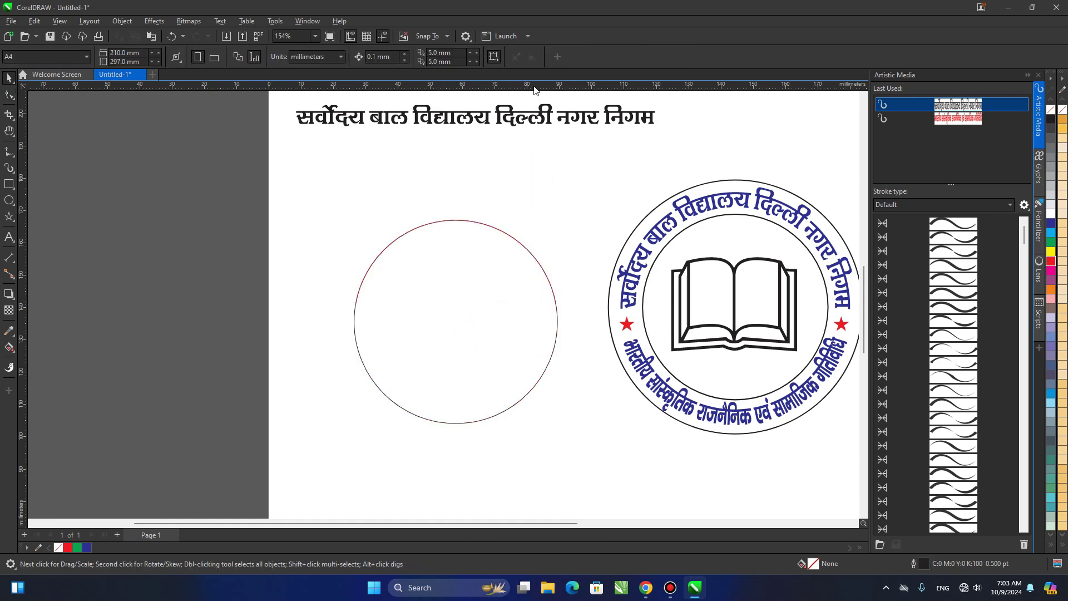
# - Add a horizontal guideline just above the circle's centre and adjust both ends of the red arc to it, at about 7 and 173 degrees
pyautogui.moveTo(534, 88); pyautogui.dragTo(496, 309)
pyautogui.click(363, 275)
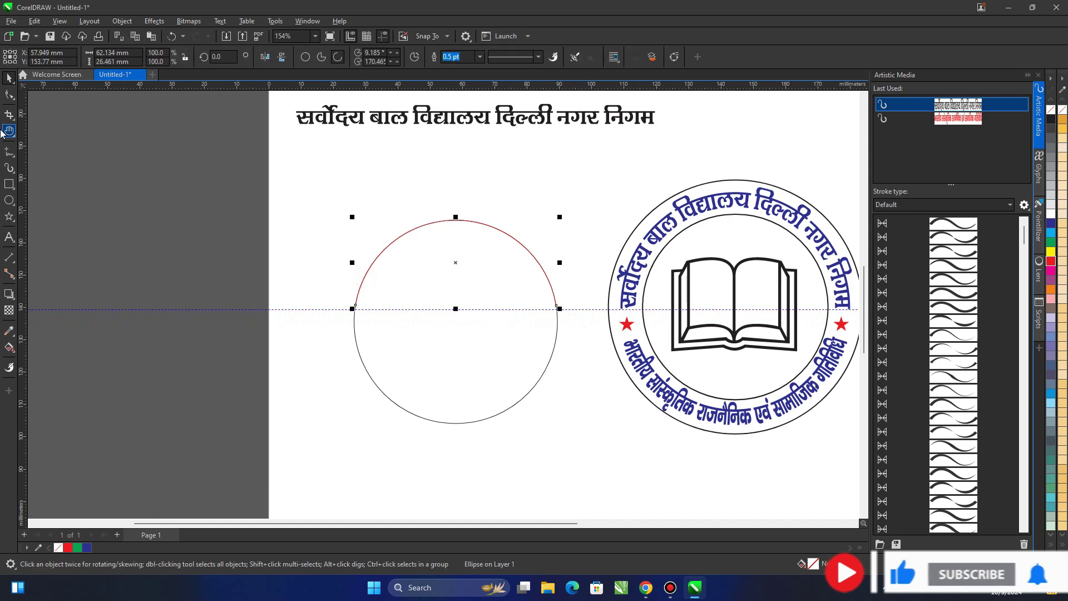
pyautogui.click(9, 94)
pyautogui.moveTo(359, 308); pyautogui.dragTo(354, 310)
pyautogui.moveTo(556, 306); pyautogui.dragTo(557, 309)
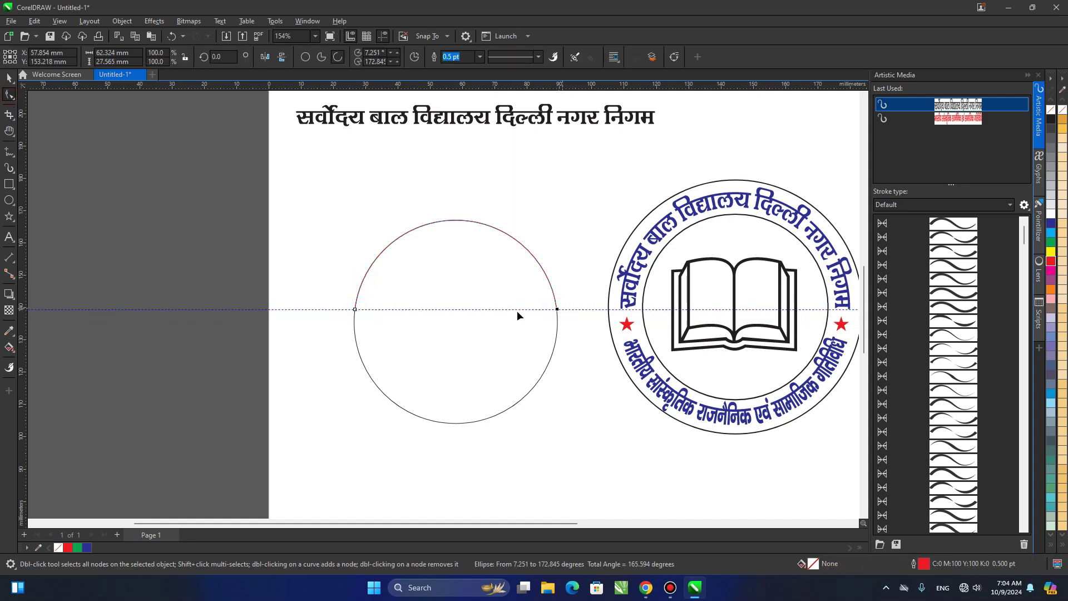
pyautogui.press('space')
# - Switch the Artistic Media stroke type to Custom and apply the saved school-name brush stroke to the red upper arc
pyautogui.press('h')
pyautogui.moveTo(489, 274); pyautogui.dragTo(527, 277)
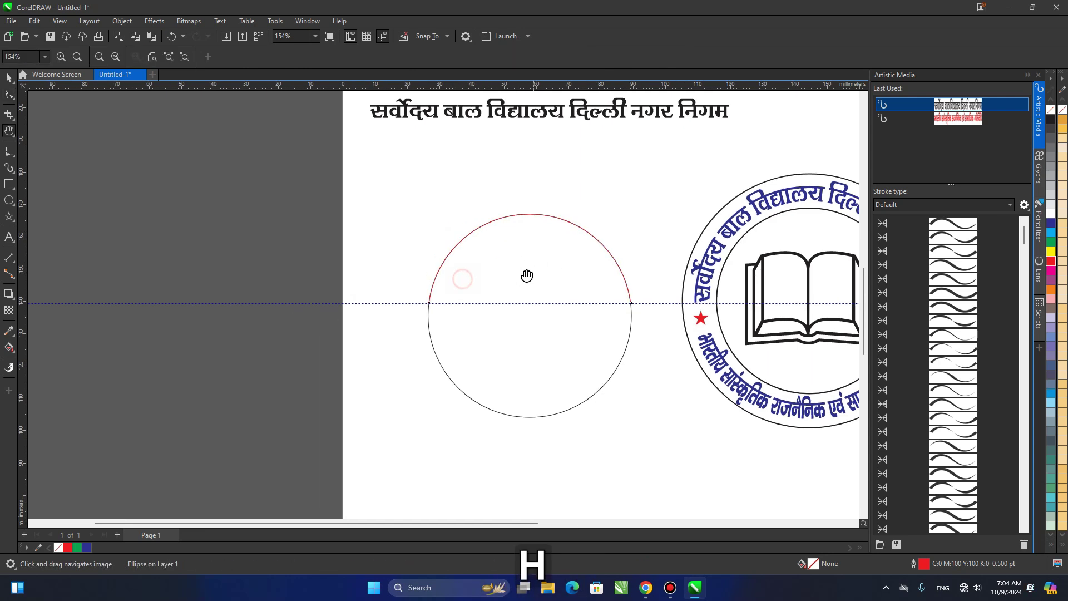
pyautogui.press('space')
pyautogui.moveTo(636, 232); pyautogui.dragTo(563, 246)
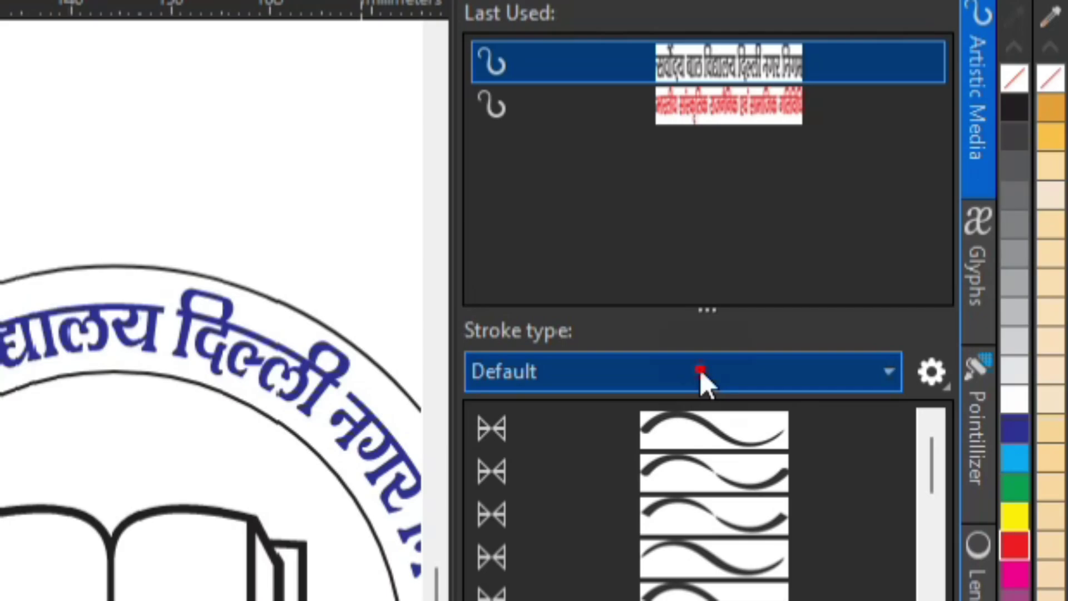
pyautogui.click(950, 207)
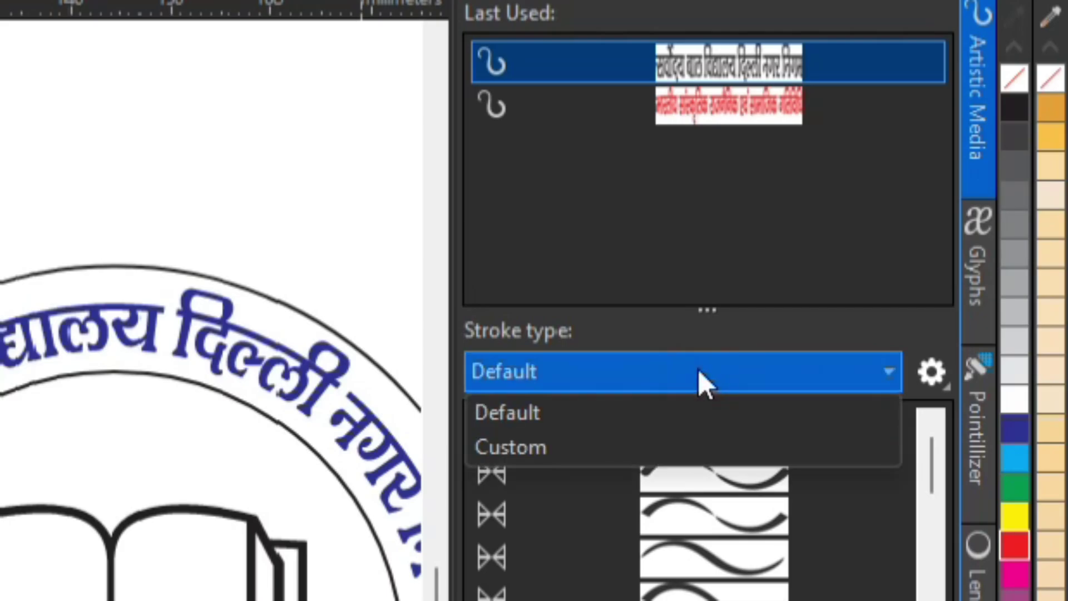
pyautogui.click(574, 450)
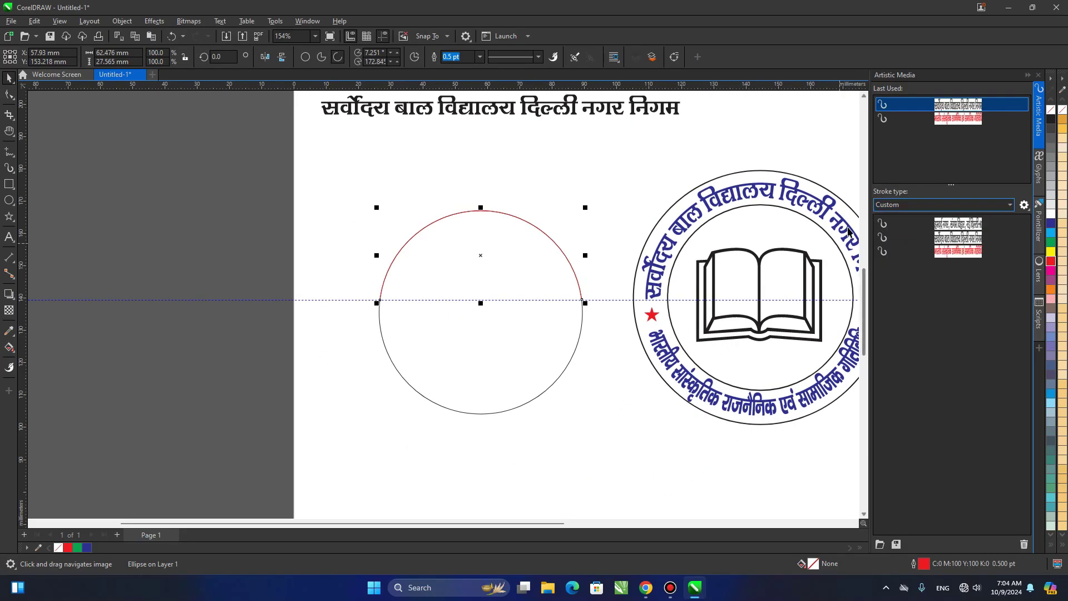
pyautogui.moveTo(635, 200)
pyautogui.mouseDown()
pyautogui.moveTo(522, 177)
pyautogui.moveTo(510, 193)
pyautogui.moveTo(520, 238)
pyautogui.mouseUp()
pyautogui.moveTo(552, 164); pyautogui.dragTo(541, 209)
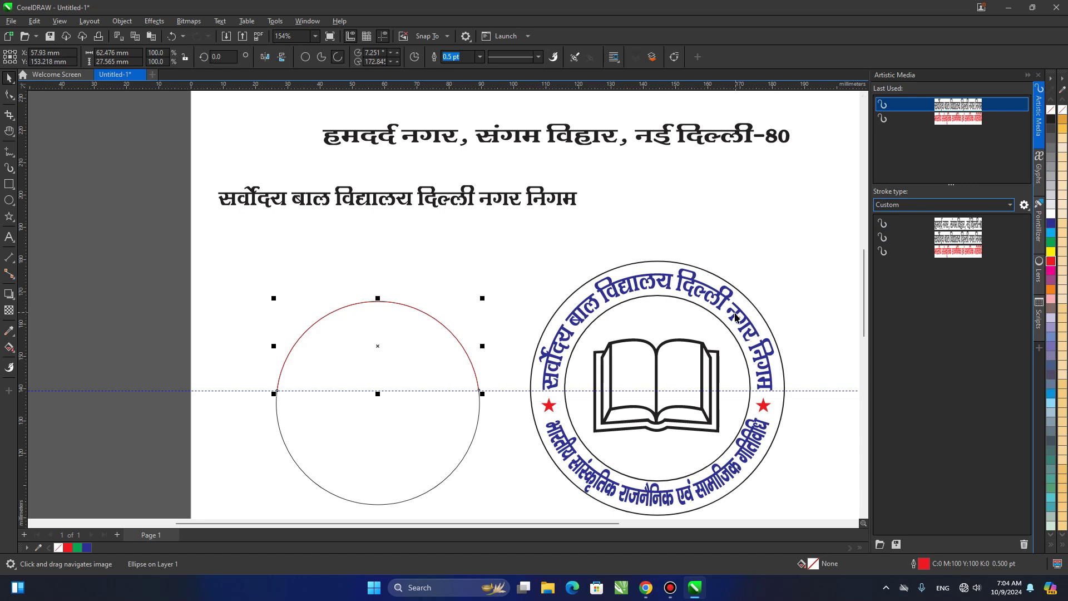
pyautogui.moveTo(736, 317); pyautogui.dragTo(753, 259)
pyautogui.click(953, 231)
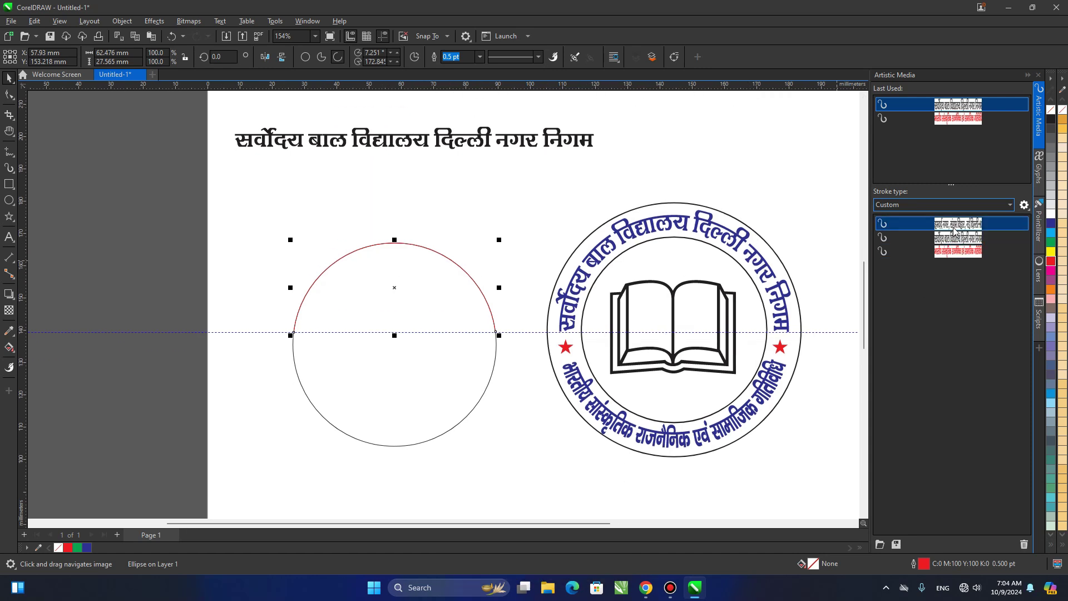
pyautogui.click(950, 244)
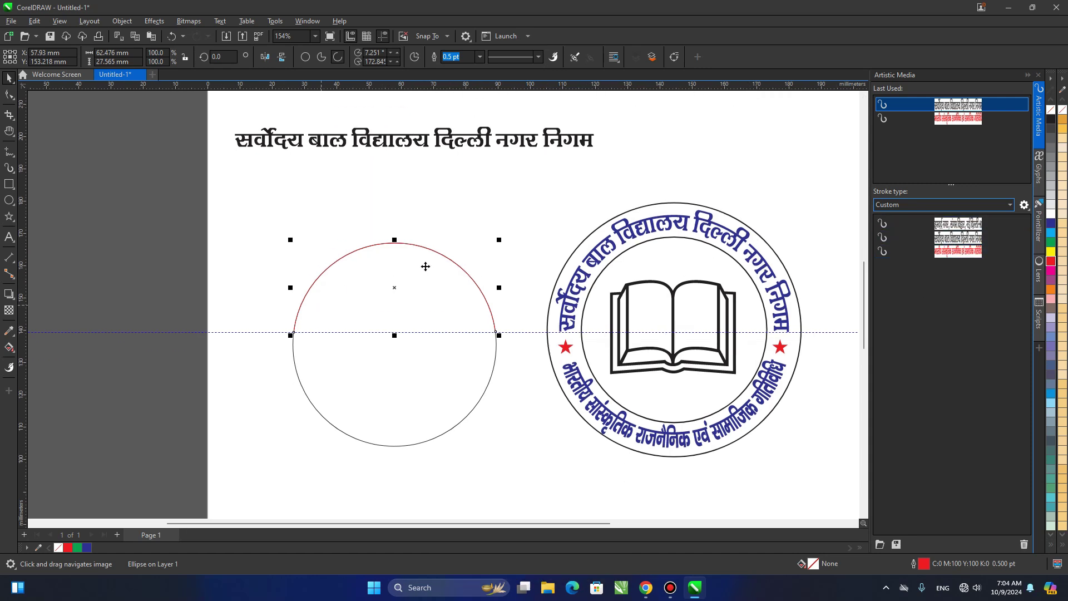
pyautogui.click(963, 238)
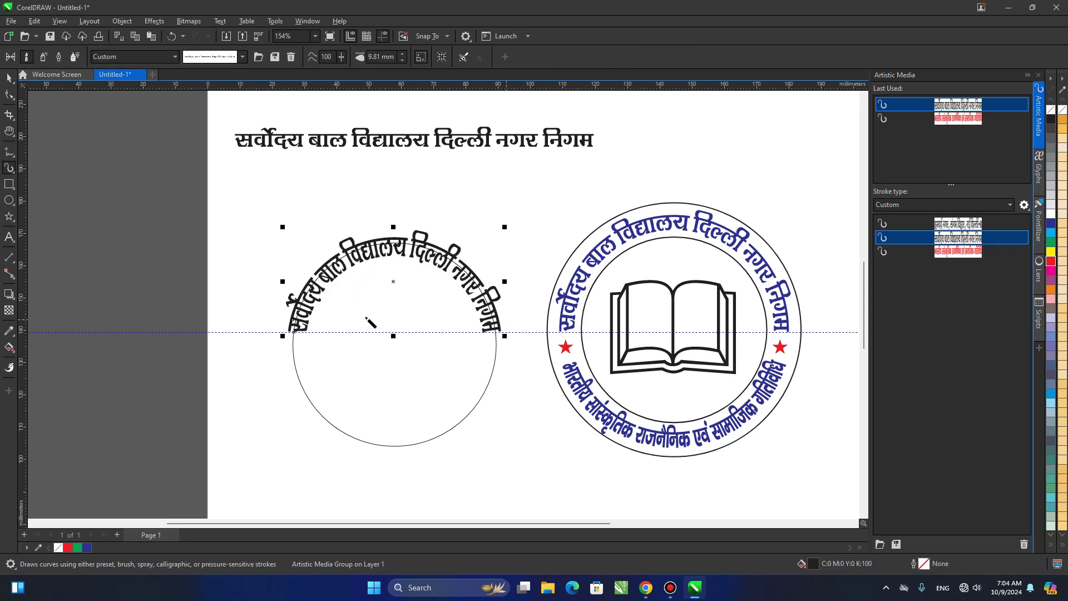
# - Set the stroke width of the curved school-name brush stroke to 8 mm
pyautogui.scroll(2, 354, 297)
pyautogui.scroll(1, 354, 280)
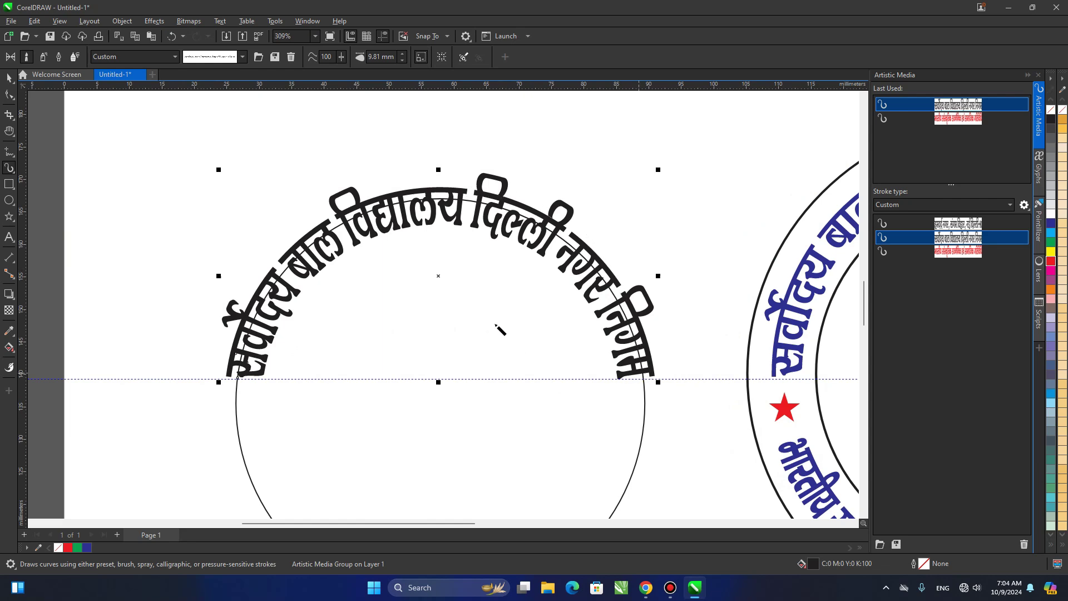
pyautogui.scroll(-2, 500, 330)
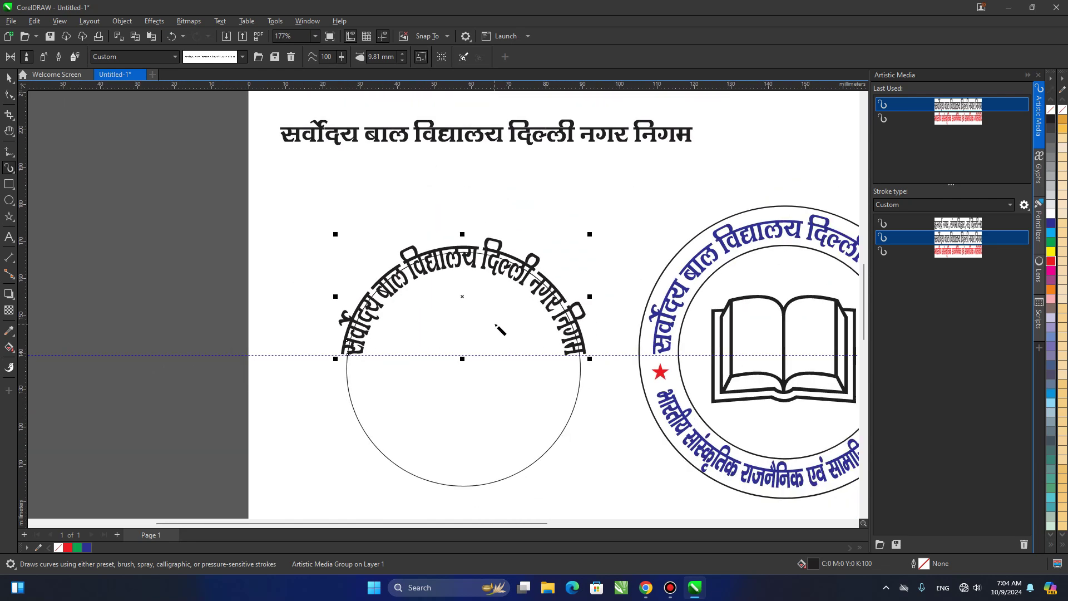
pyautogui.scroll(1, 501, 330)
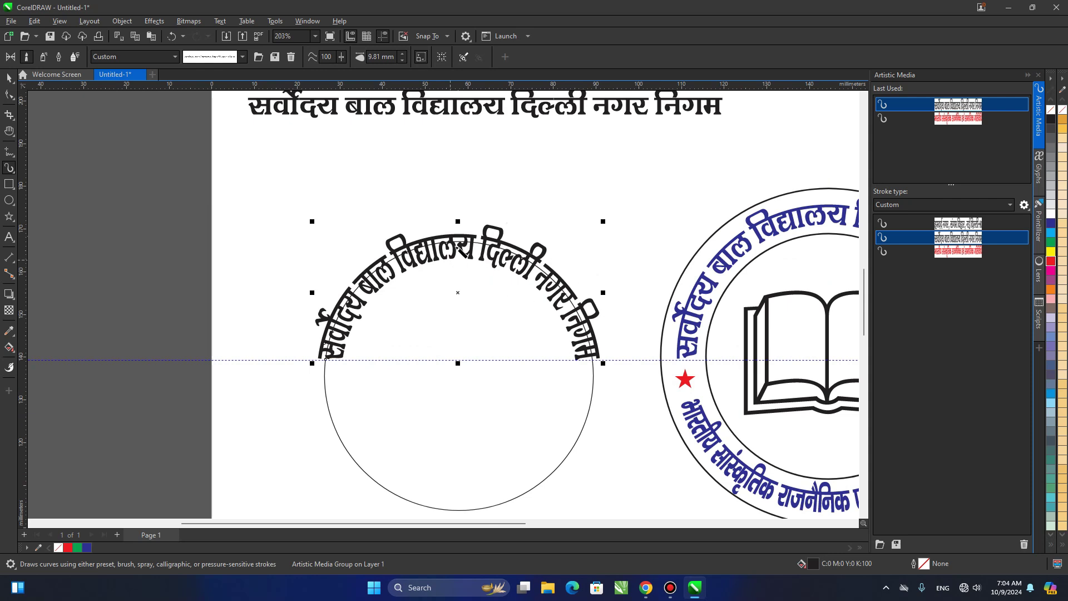
pyautogui.click(380, 57)
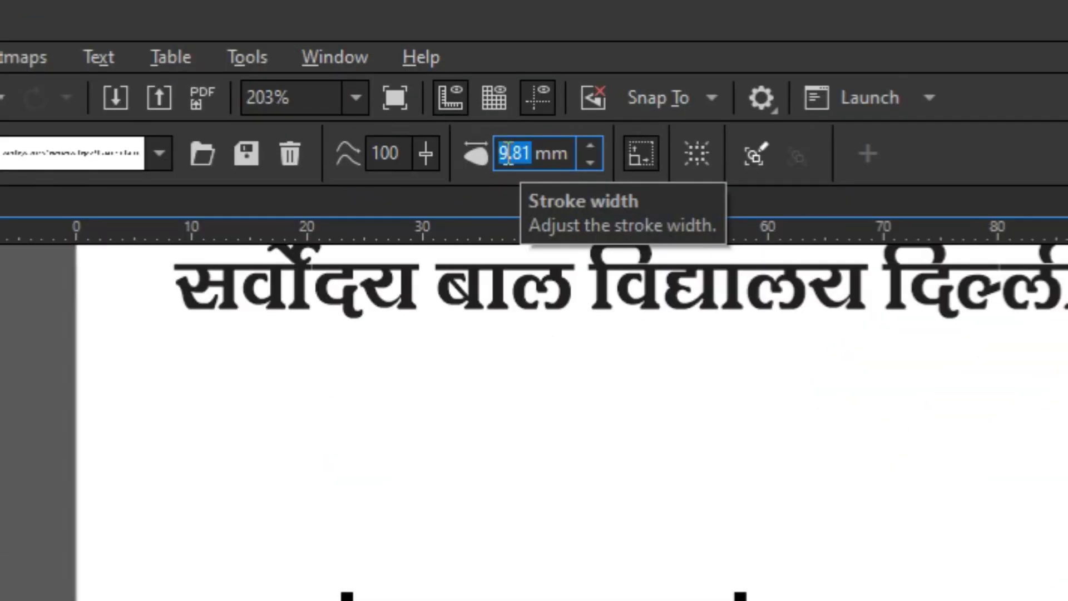
pyautogui.write('8')
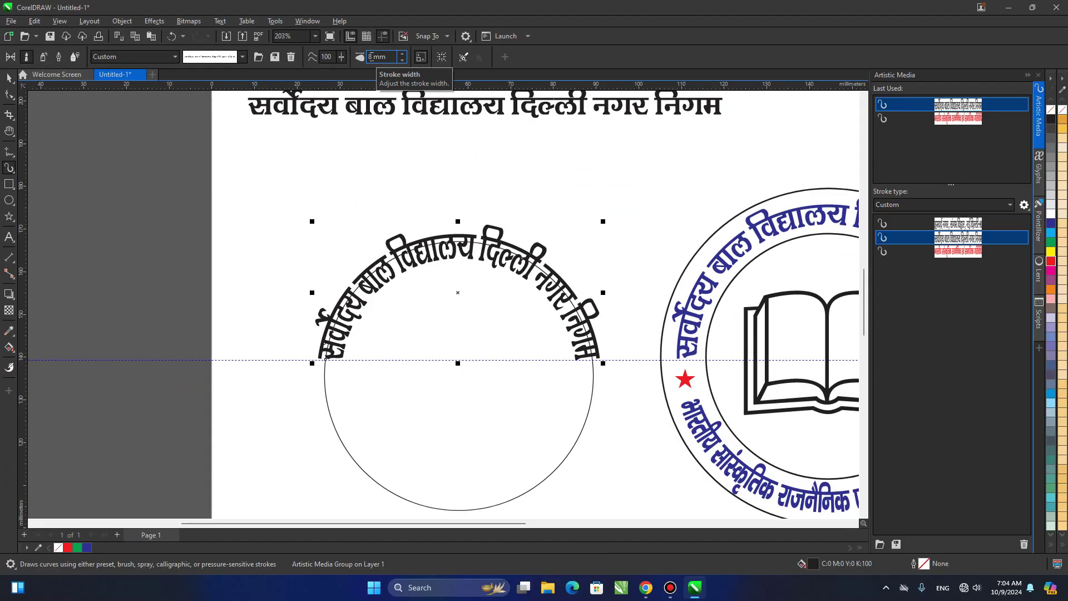
pyautogui.press('Return')
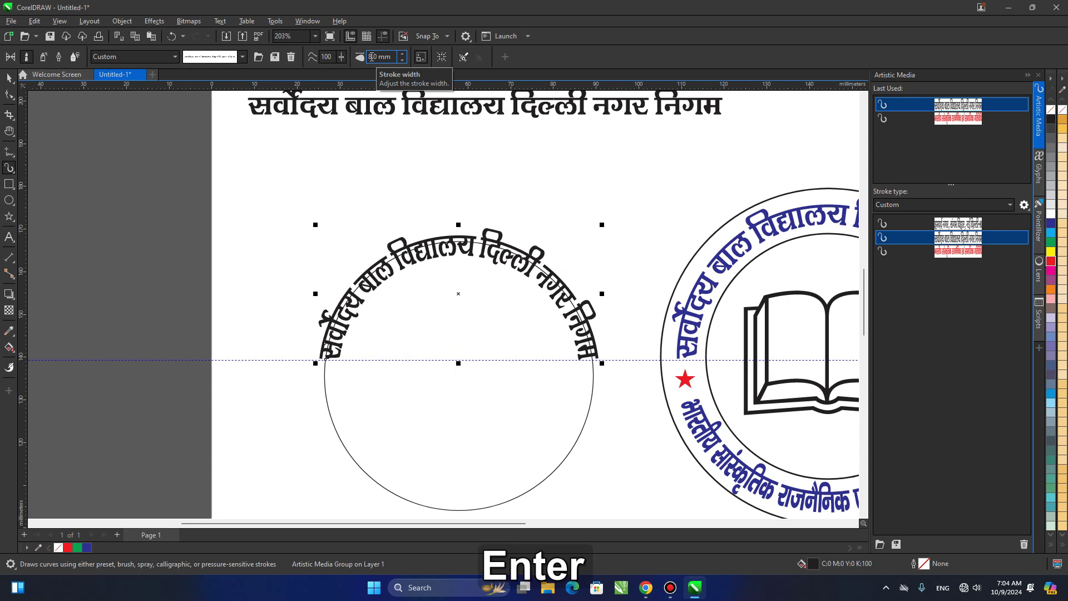
pyautogui.click(10, 80)
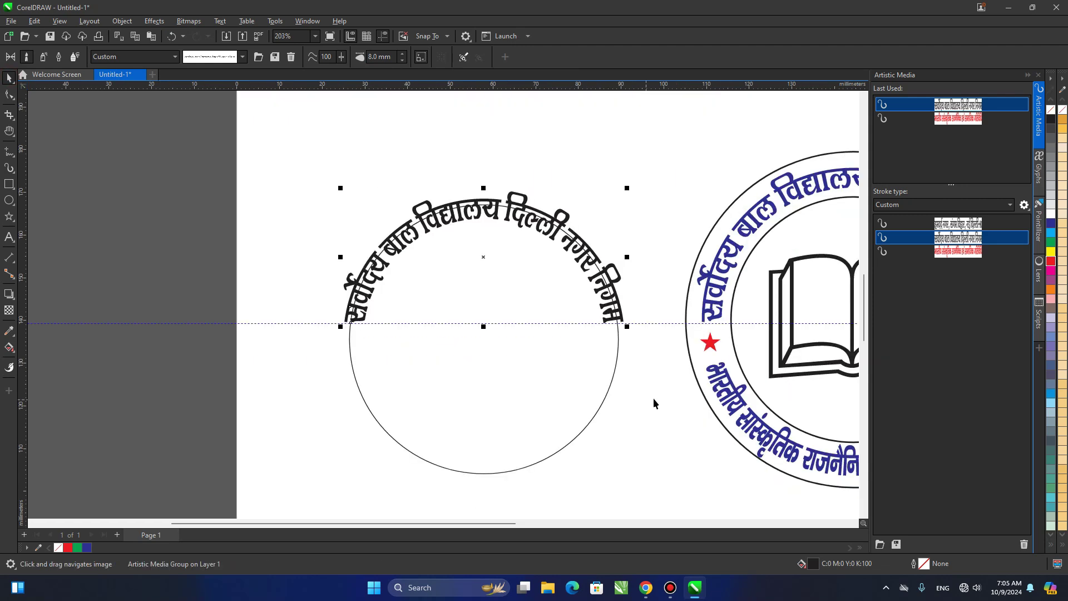
# - Duplicate the black circle in place and give the copy a red outline
pyautogui.moveTo(653, 403); pyautogui.dragTo(560, 398)
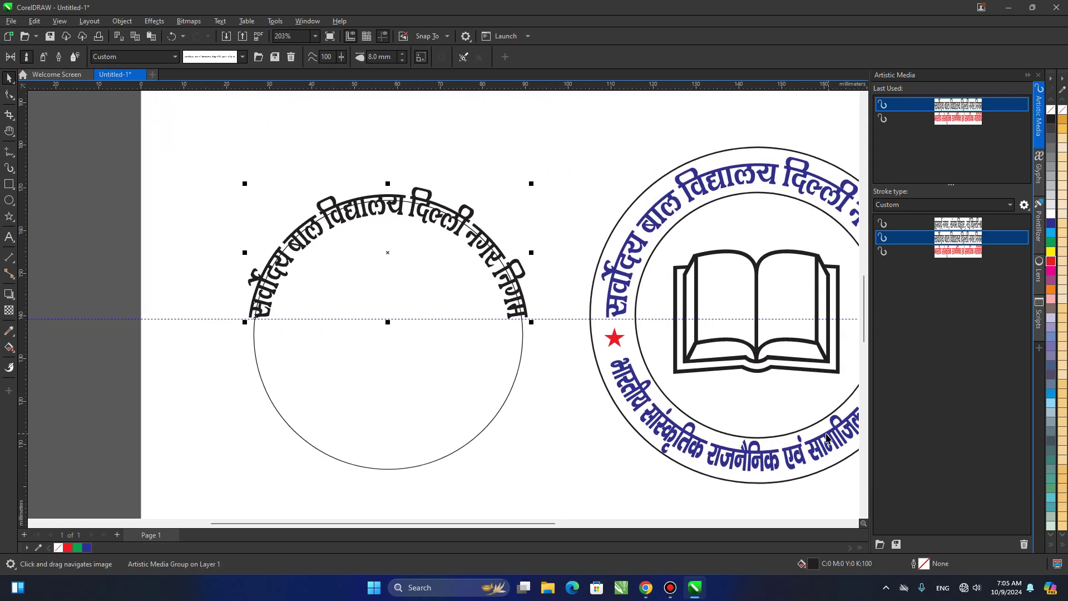
pyautogui.moveTo(560, 405); pyautogui.dragTo(631, 407)
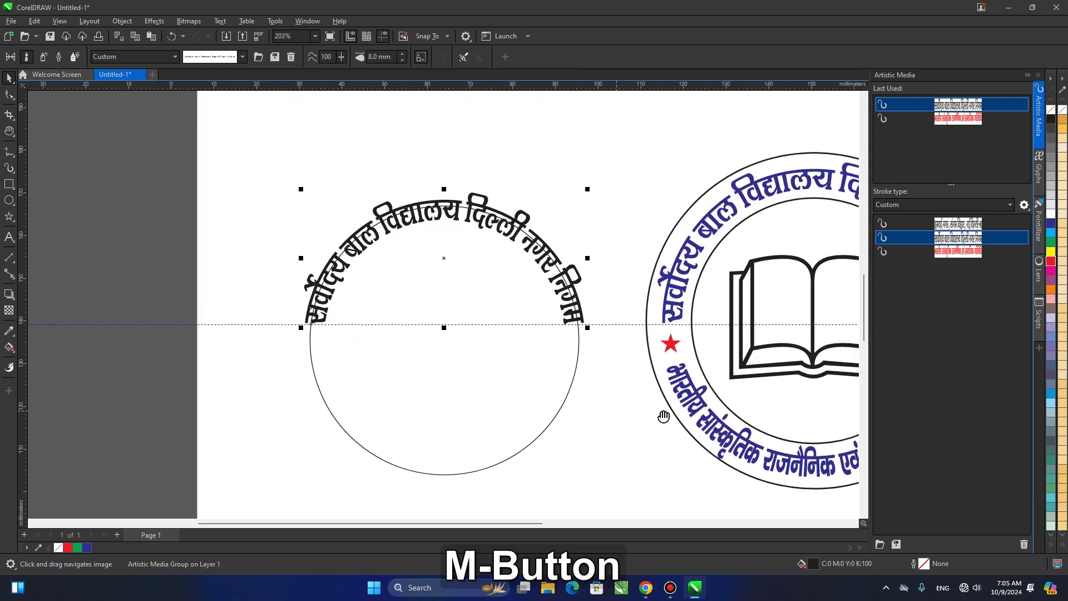
pyautogui.scroll(1, 635, 389)
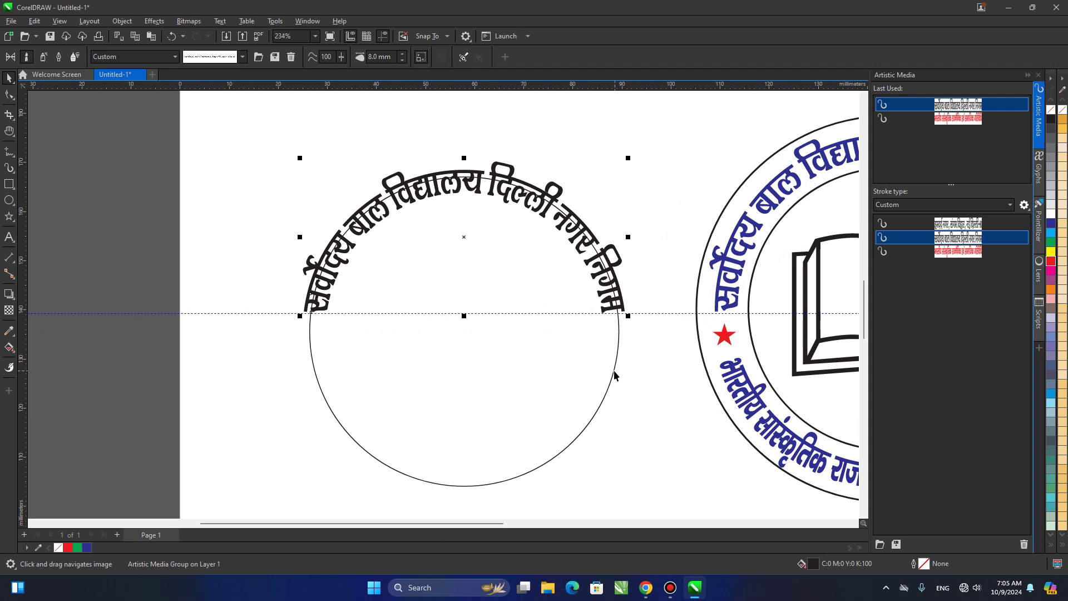
pyautogui.click(614, 371)
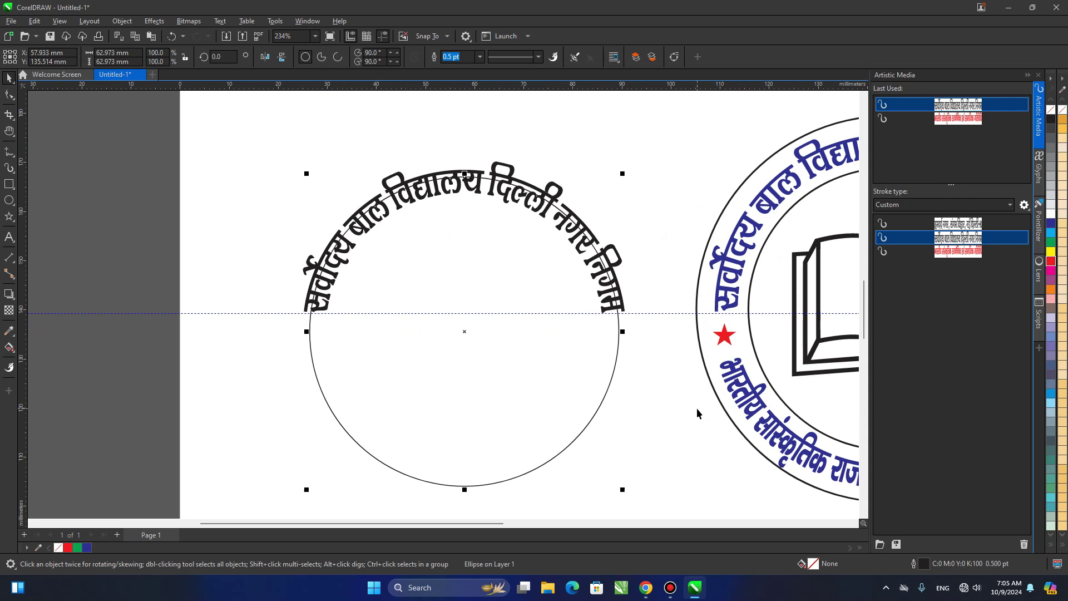
pyautogui.moveTo(684, 410); pyautogui.dragTo(541, 389)
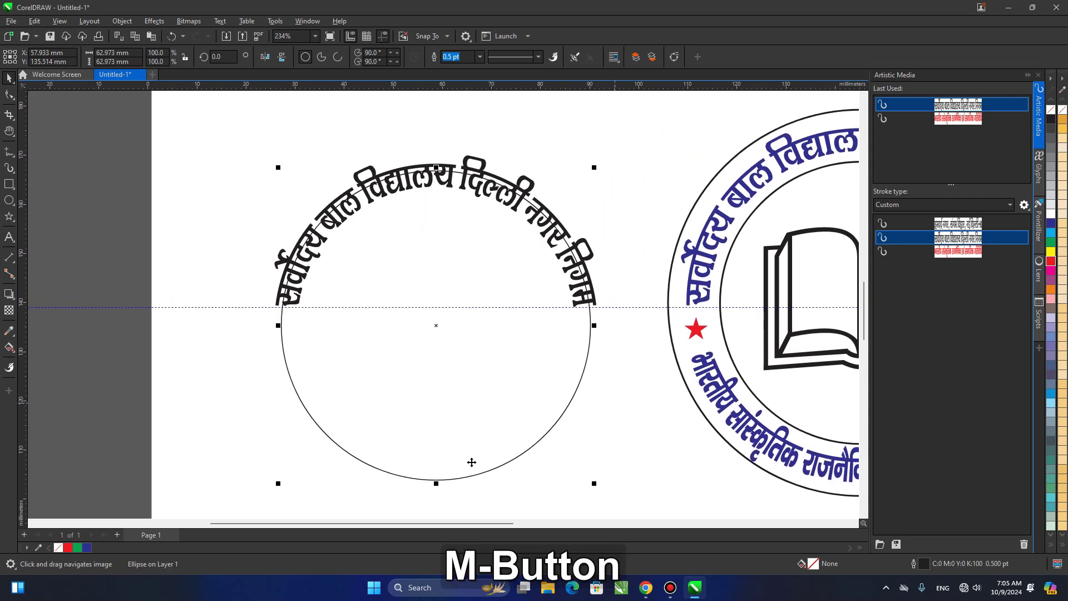
pyautogui.press('ctrl')
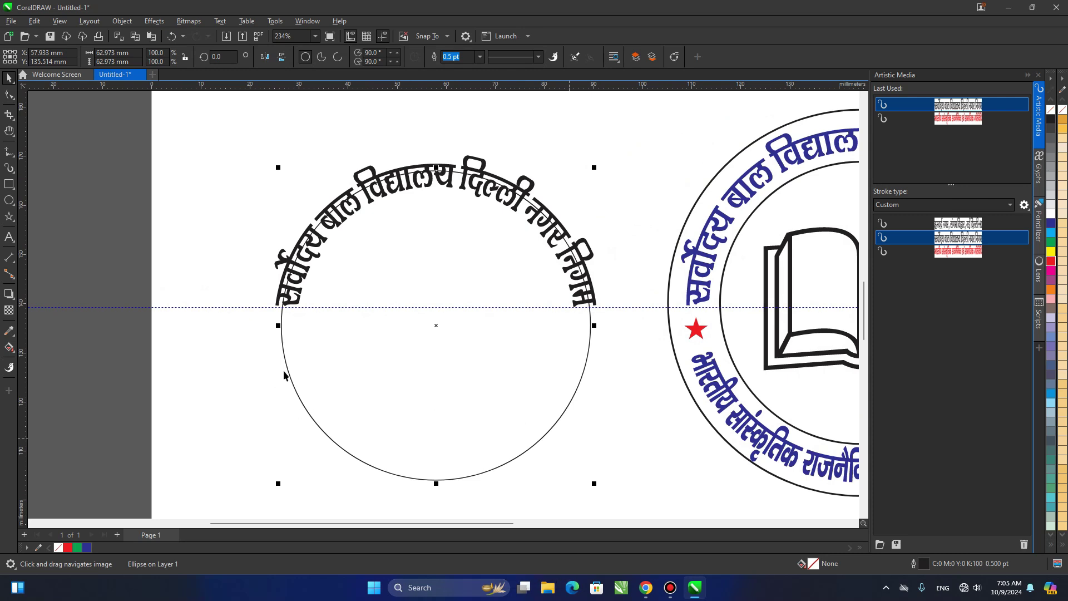
pyautogui.hotkey('ctrl', 'c')
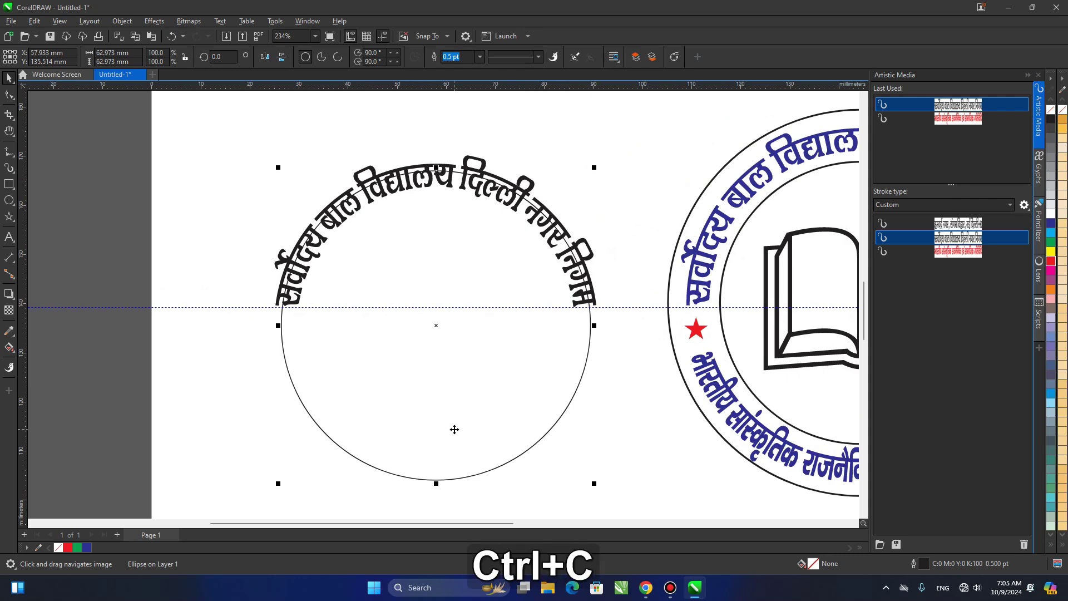
pyautogui.hotkey('ctrl', 'v')
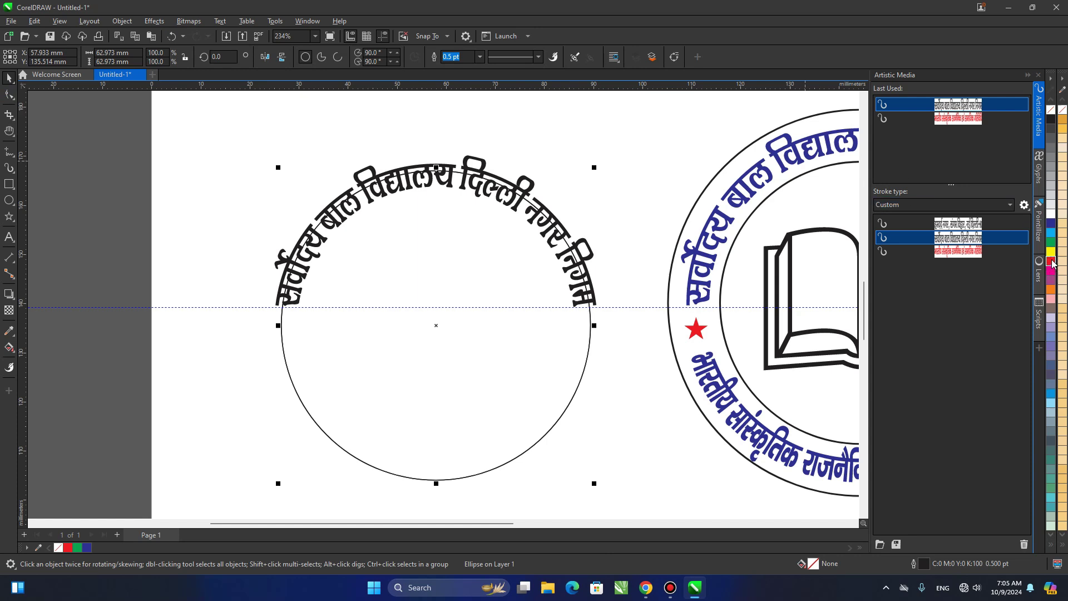
pyautogui.rightClick(1052, 262)
# - Open the red circle into a lower arc running from about 184 to 352 degrees
pyautogui.click(9, 95)
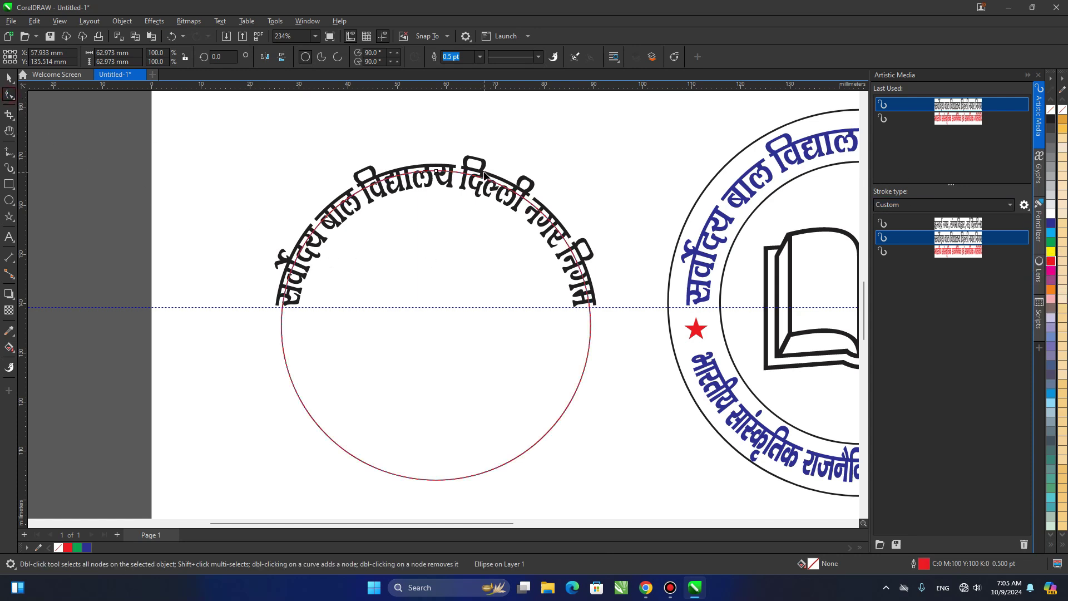
pyautogui.moveTo(438, 174); pyautogui.dragTo(501, 193)
pyautogui.moveTo(633, 334); pyautogui.dragTo(632, 349)
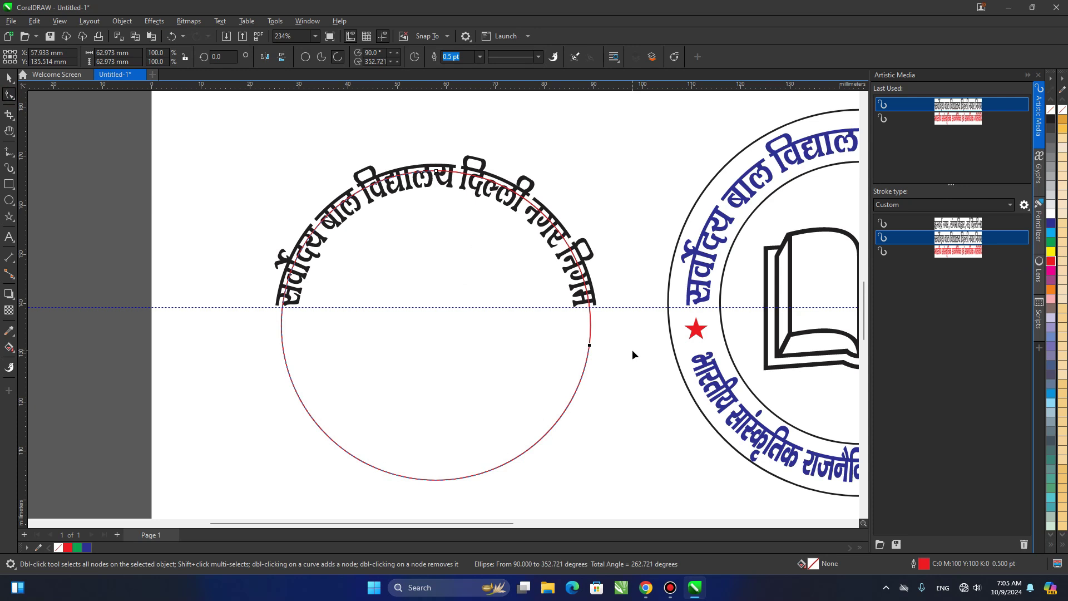
pyautogui.click(319, 59)
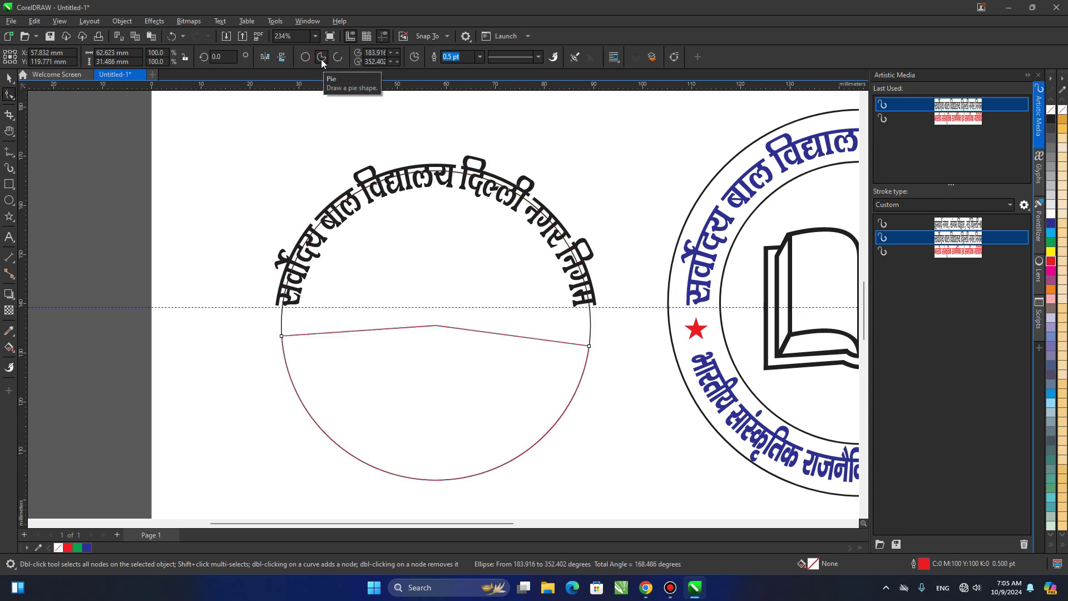
pyautogui.click(338, 58)
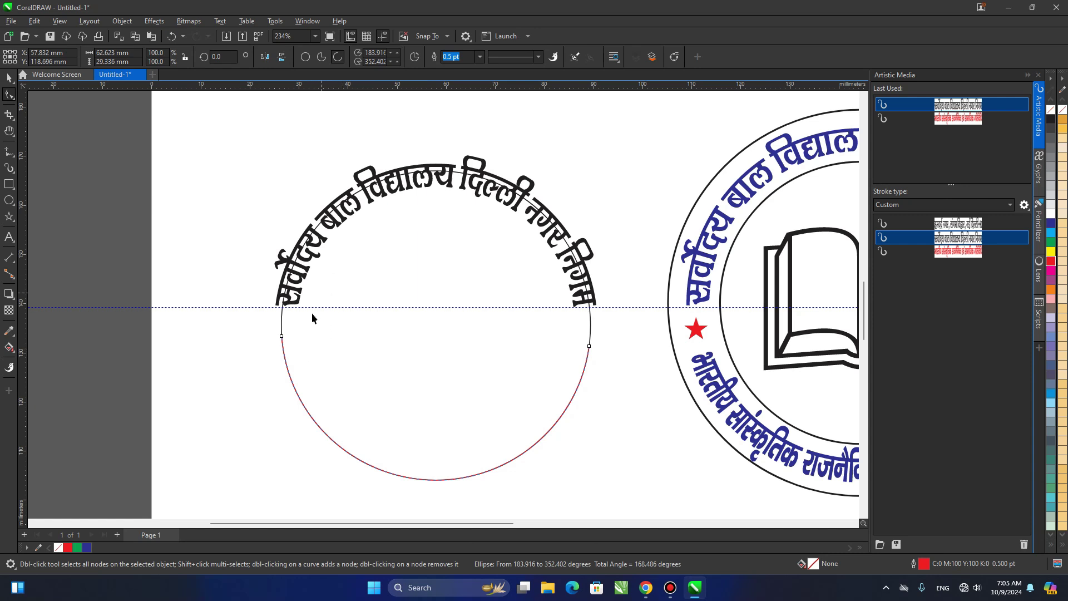
# - Move the horizontal guideline just below the circle's centre and adjust the red arc's start to it, at about 187.5 degrees
pyautogui.press('space')
pyautogui.moveTo(267, 306); pyautogui.dragTo(263, 338)
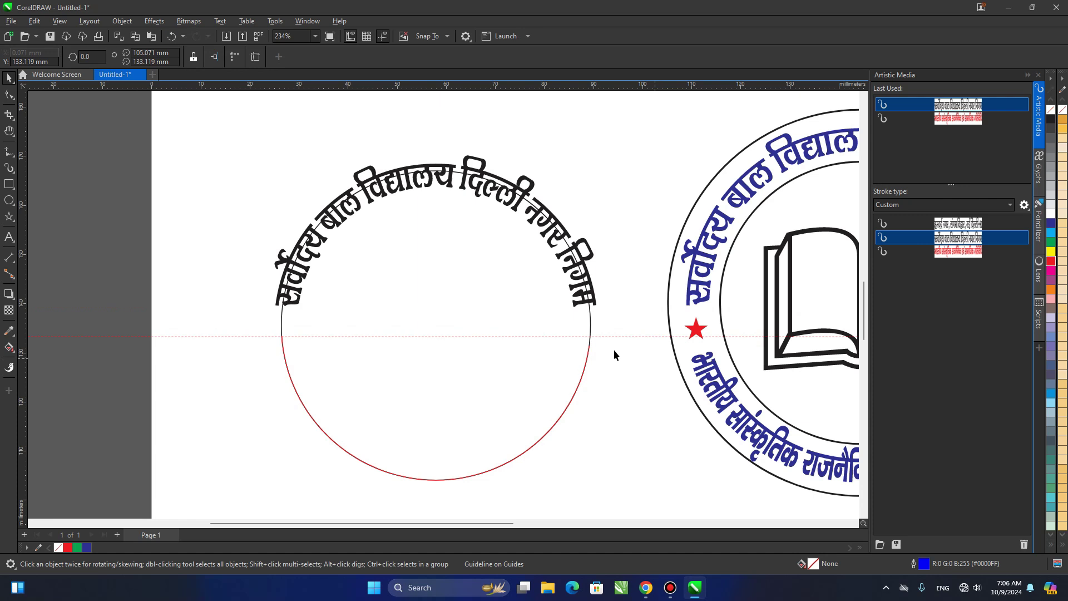
pyautogui.click(587, 360)
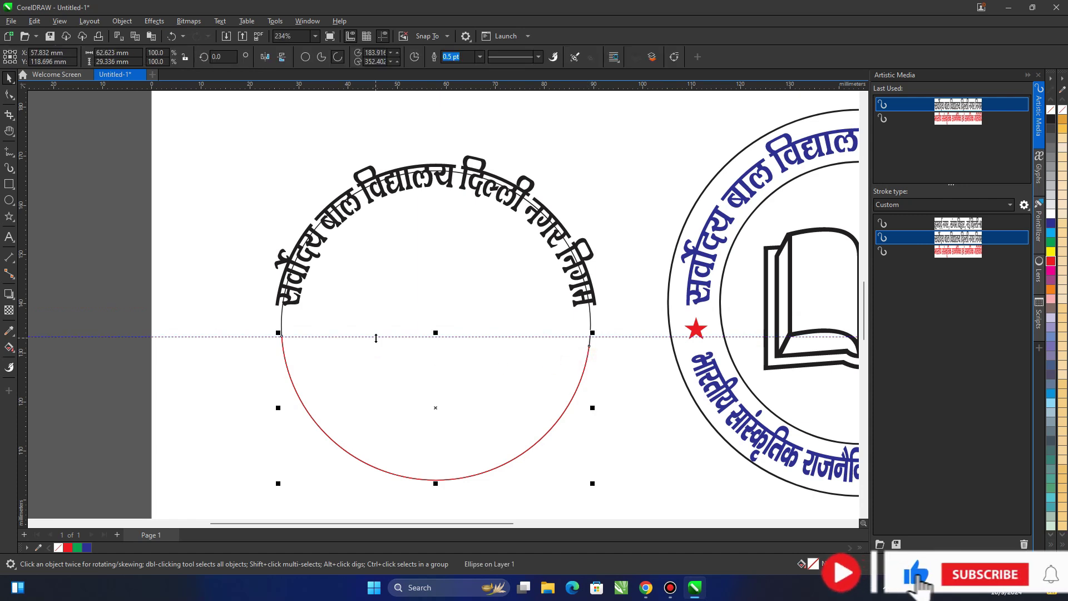
pyautogui.moveTo(375, 336); pyautogui.dragTo(335, 346)
pyautogui.hscroll(-2, 335, 359)
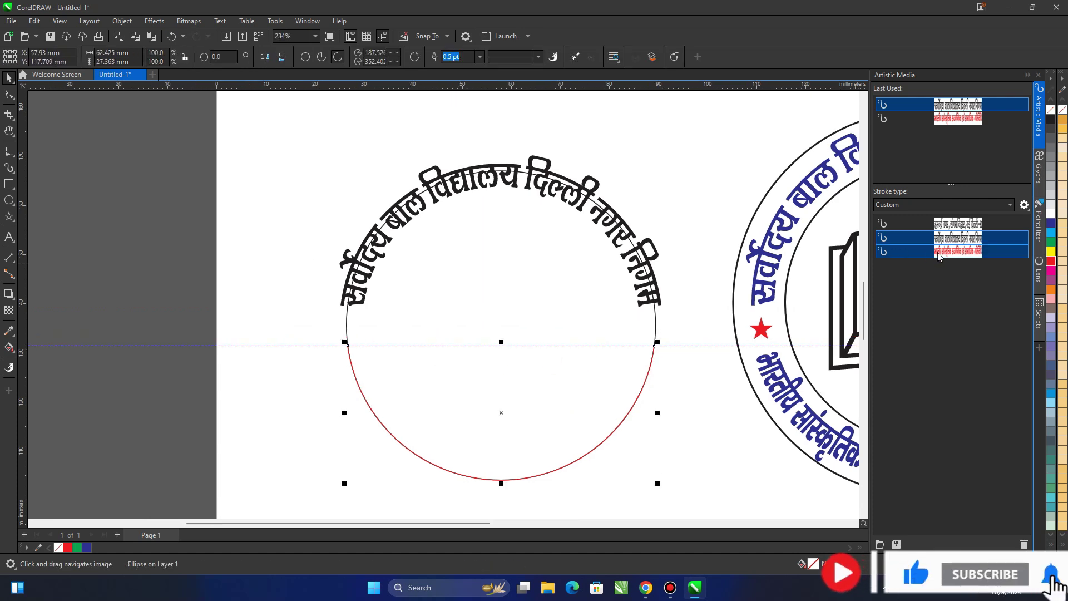
# - Mirror the red lower arc horizontally and apply the saved address brush stroke to it
pyautogui.middleClick(510, 318)
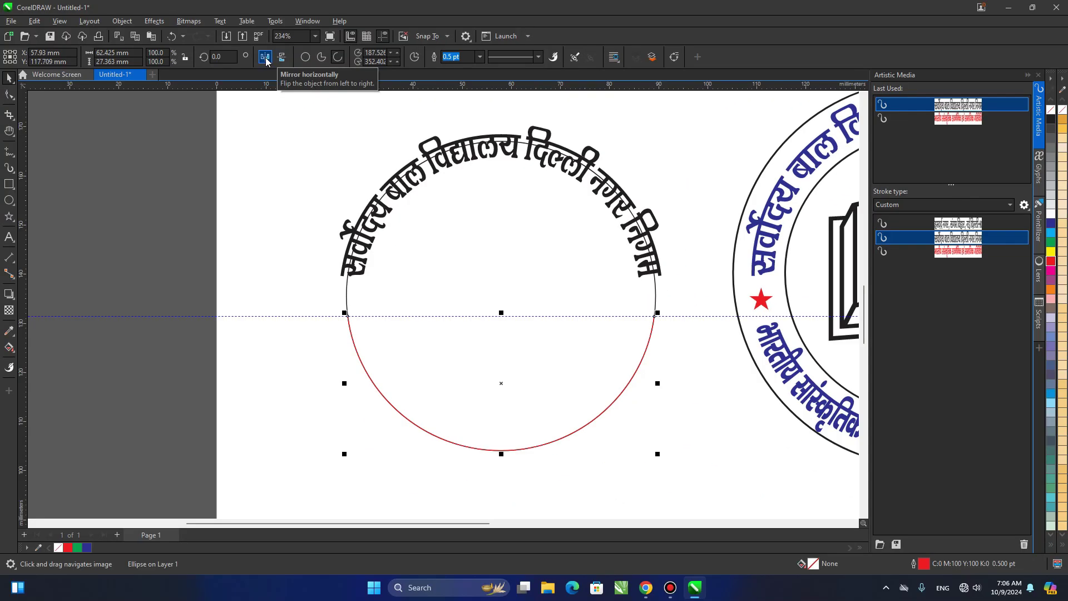
pyautogui.click(265, 57)
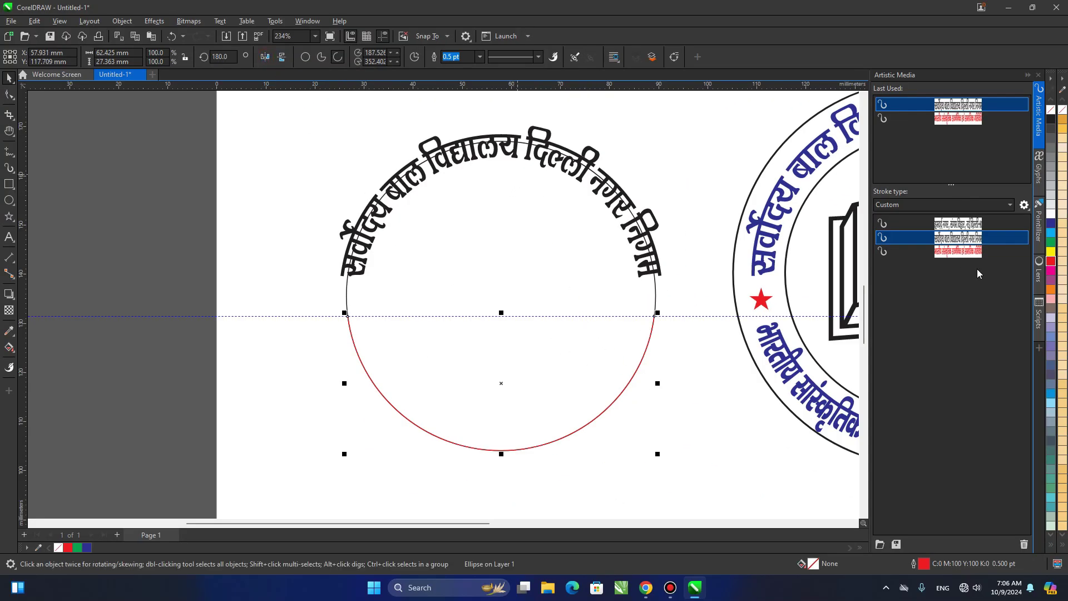
pyautogui.keyDown('ctrl'); pyautogui.click(955, 229); pyautogui.keyUp('ctrl')
pyautogui.click(956, 228)
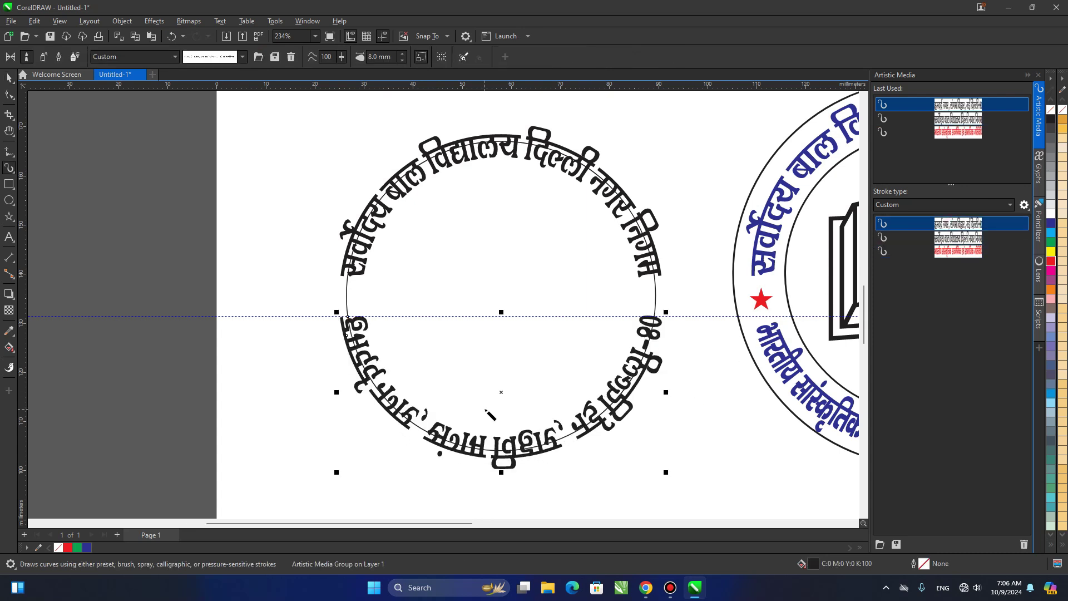
# - Turn off Scale stroke with object for the address text on the lower arc
pyautogui.scroll(1, 490, 415)
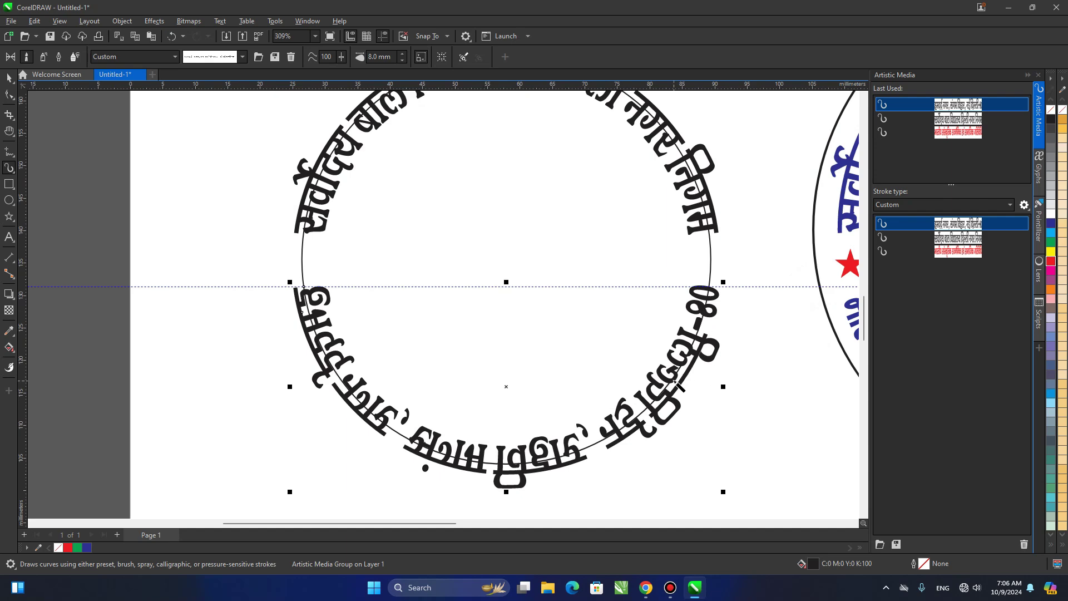
pyautogui.scroll(-1, 582, 368)
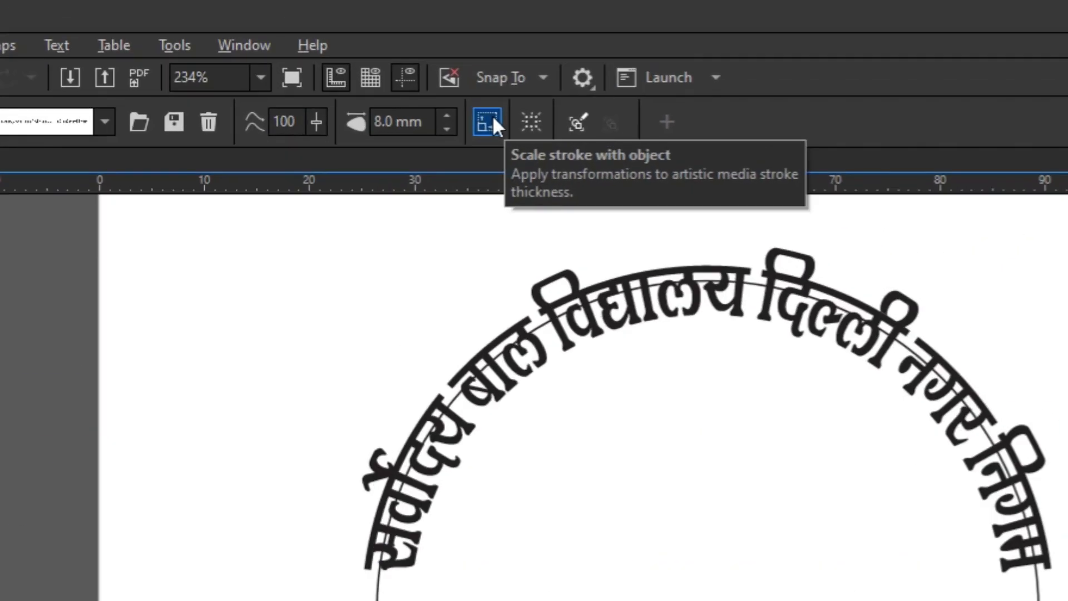
pyautogui.click(492, 117)
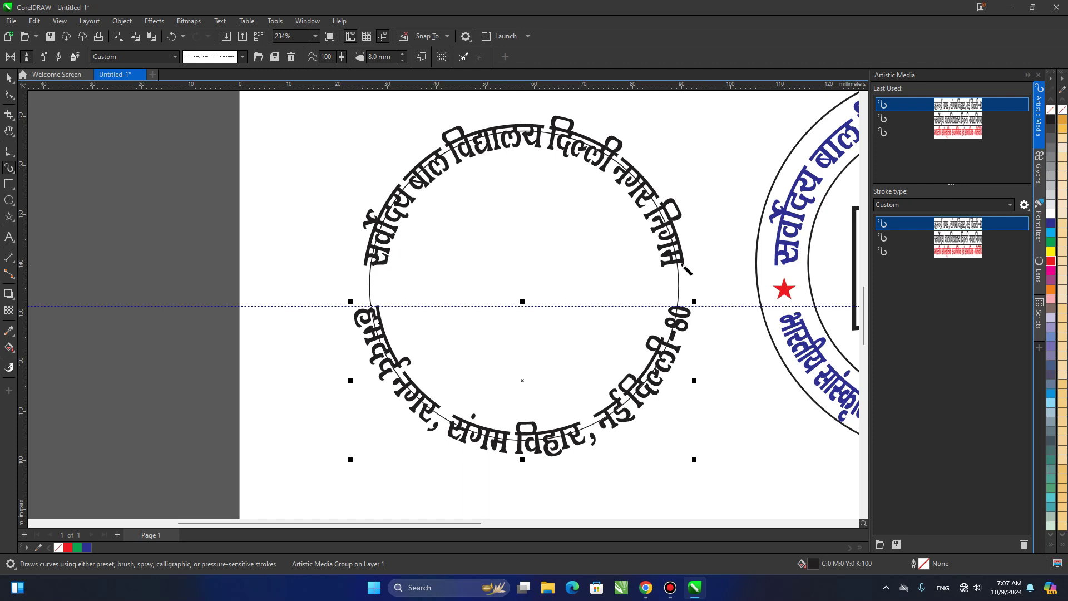
# - Make concentric circles from the guide circle: a larger one outside the text and one about 53.3 mm in diameter inside it
pyautogui.click(9, 77)
pyautogui.click(266, 192)
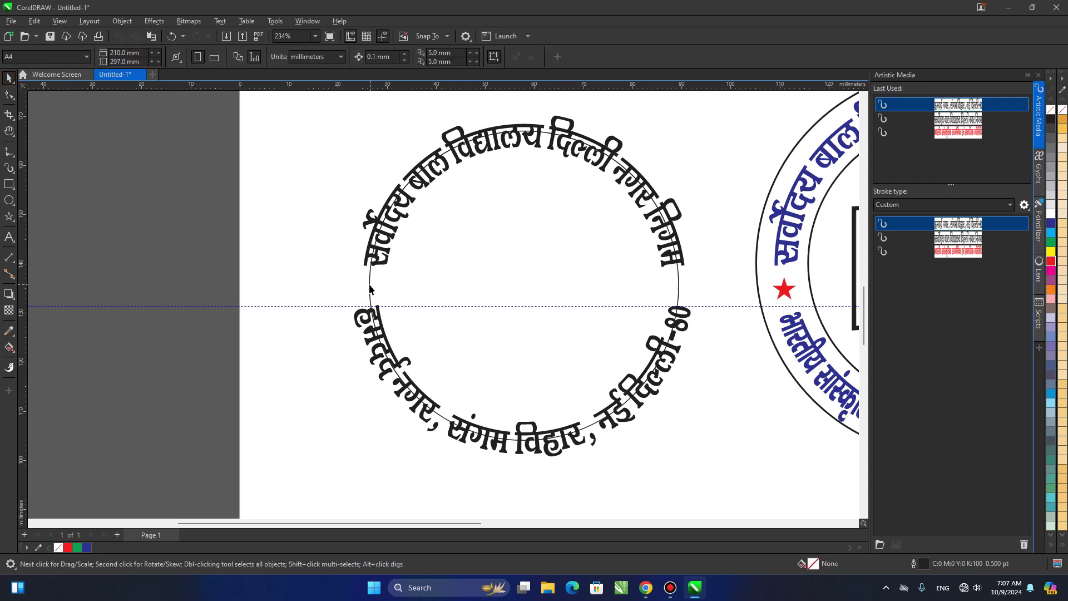
pyautogui.click(370, 289)
pyautogui.middleClick(549, 246)
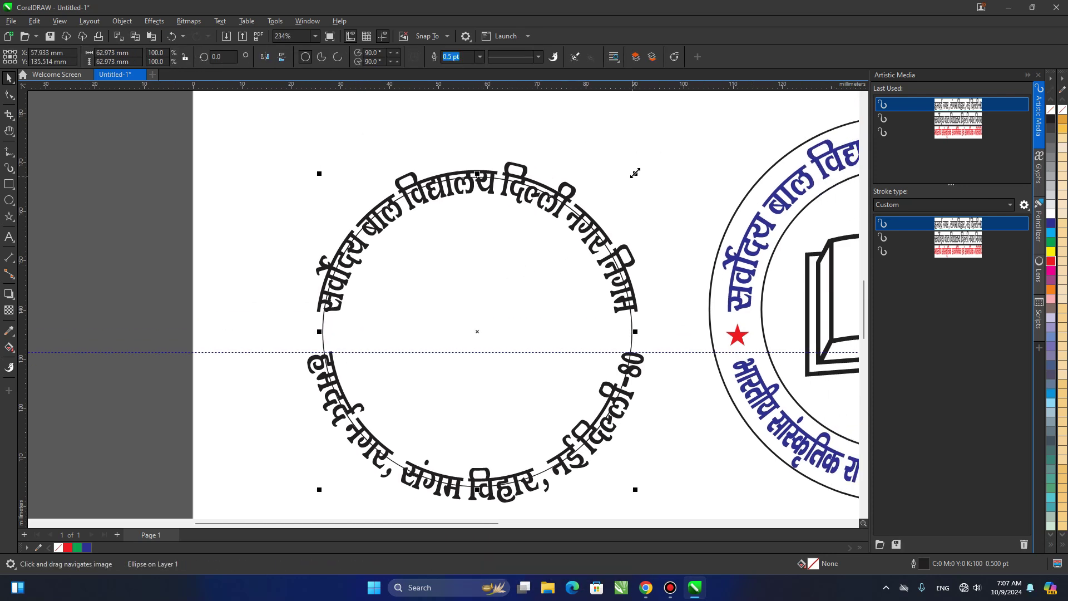
pyautogui.moveTo(636, 173); pyautogui.dragTo(639, 201)
pyautogui.moveTo(639, 201); pyautogui.dragTo(638, 197)
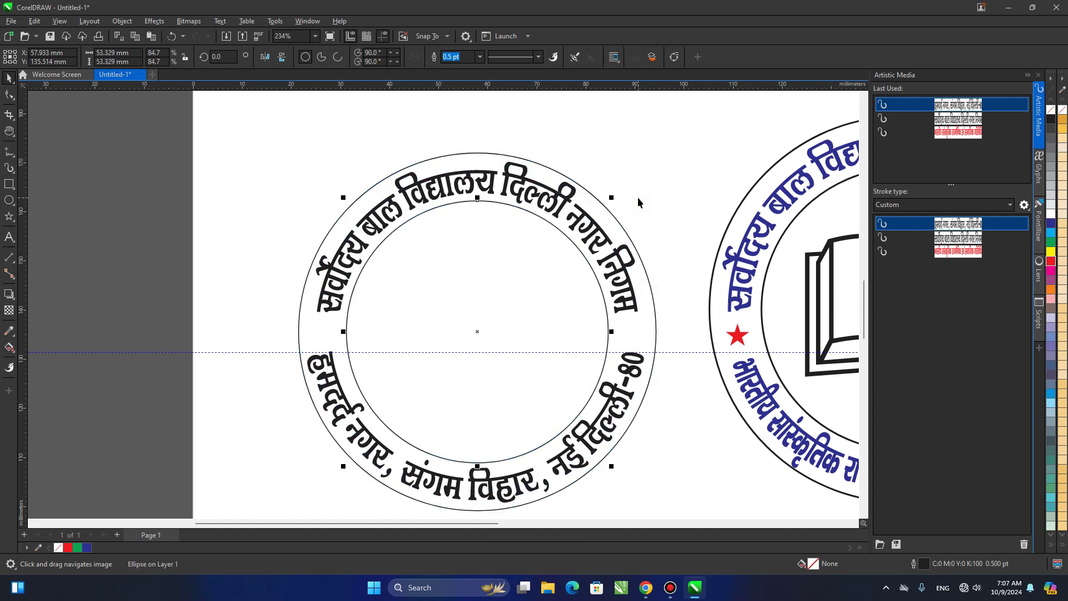
# - Copy the red star from the sample seal into both gaps between the upper and lower texts
pyautogui.press('h')
pyautogui.rightClick(501, 297)
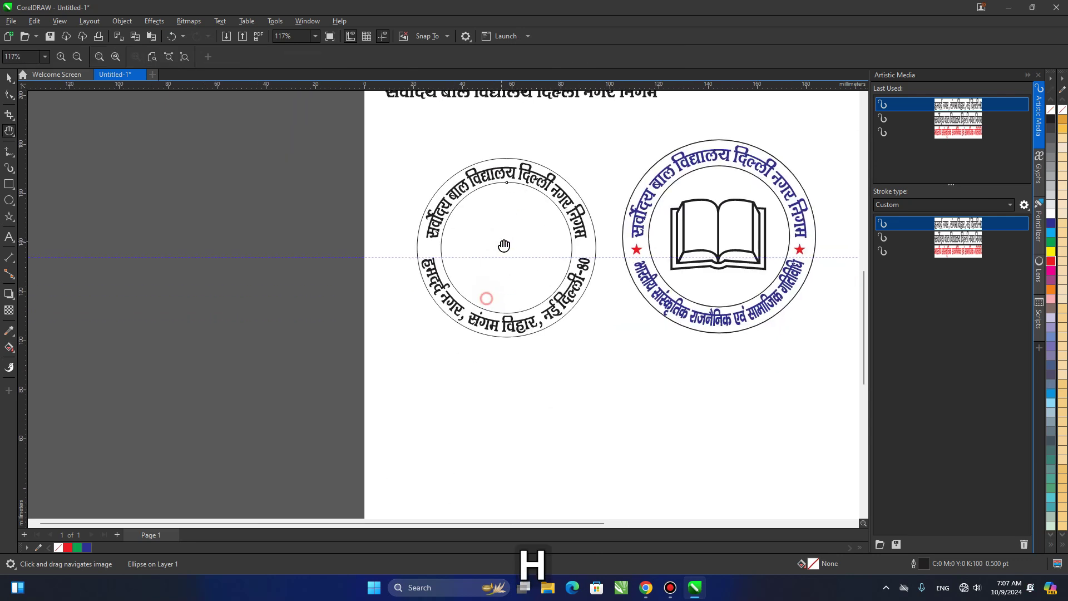
pyautogui.press('space')
pyautogui.click(637, 252)
pyautogui.scroll(2, 637, 252)
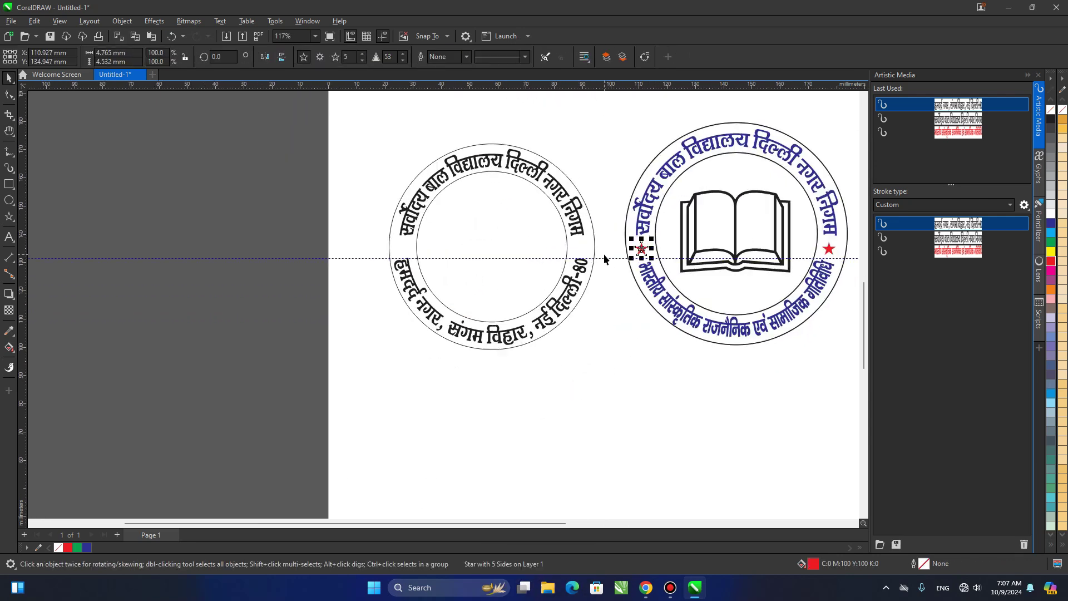
pyautogui.moveTo(654, 248); pyautogui.dragTo(338, 244)
pyautogui.click(278, 207)
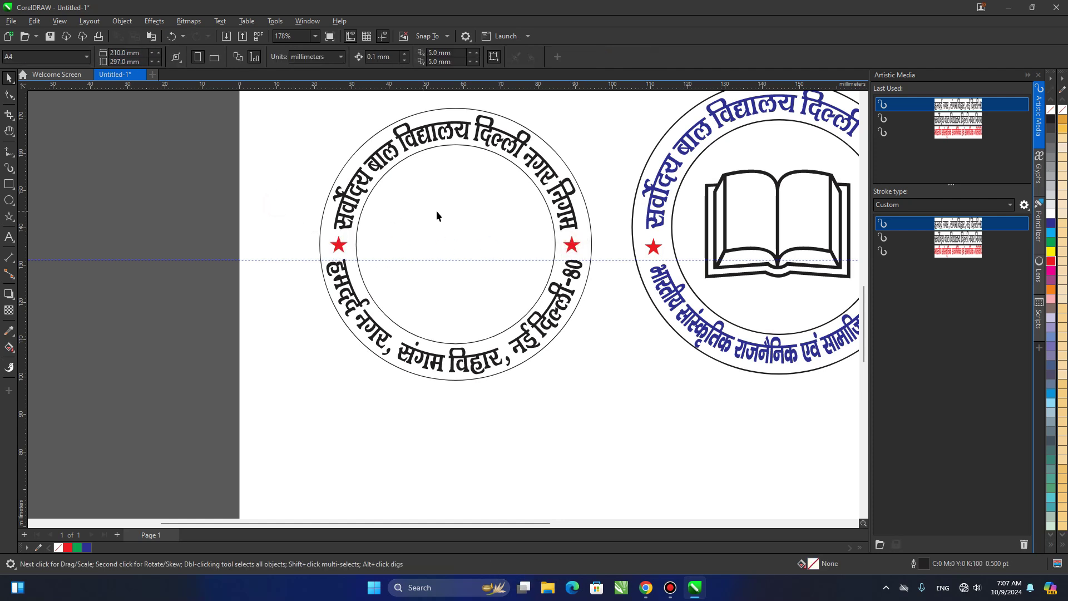
# - Copy the open book from the sample seal into the centre of the new seal's inner circle
pyautogui.moveTo(436, 215); pyautogui.dragTo(508, 248)
pyautogui.moveTo(579, 242); pyautogui.dragTo(421, 218)
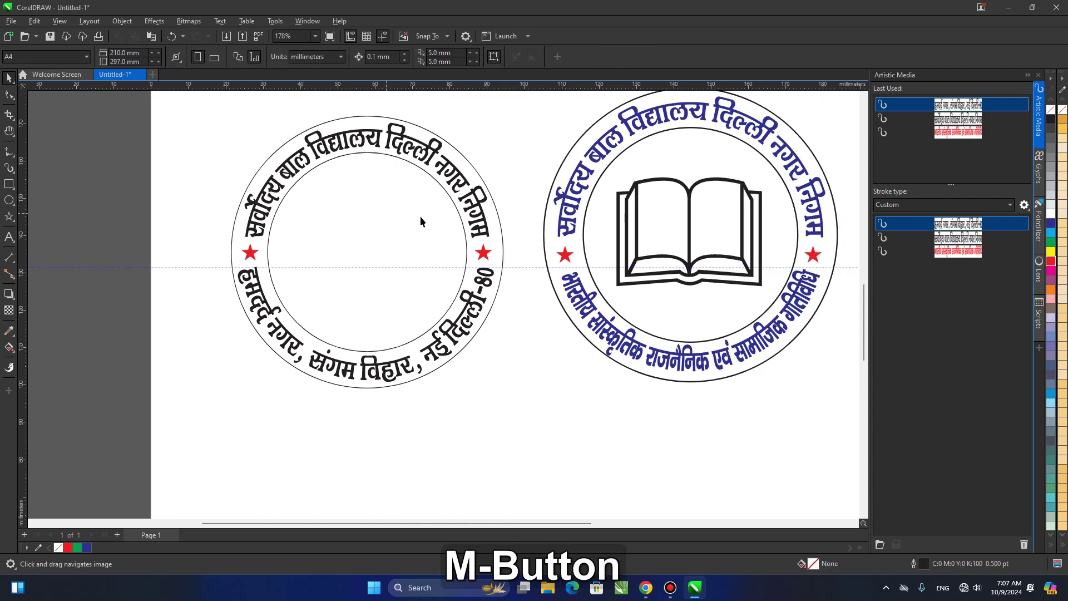
pyautogui.click(690, 204)
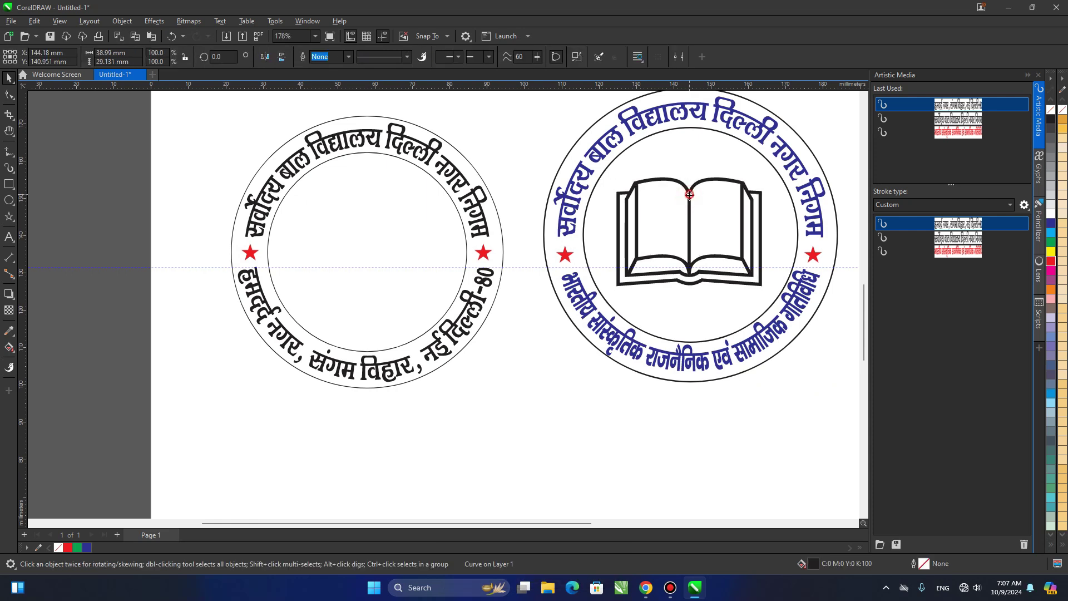
pyautogui.moveTo(687, 202); pyautogui.dragTo(485, 247)
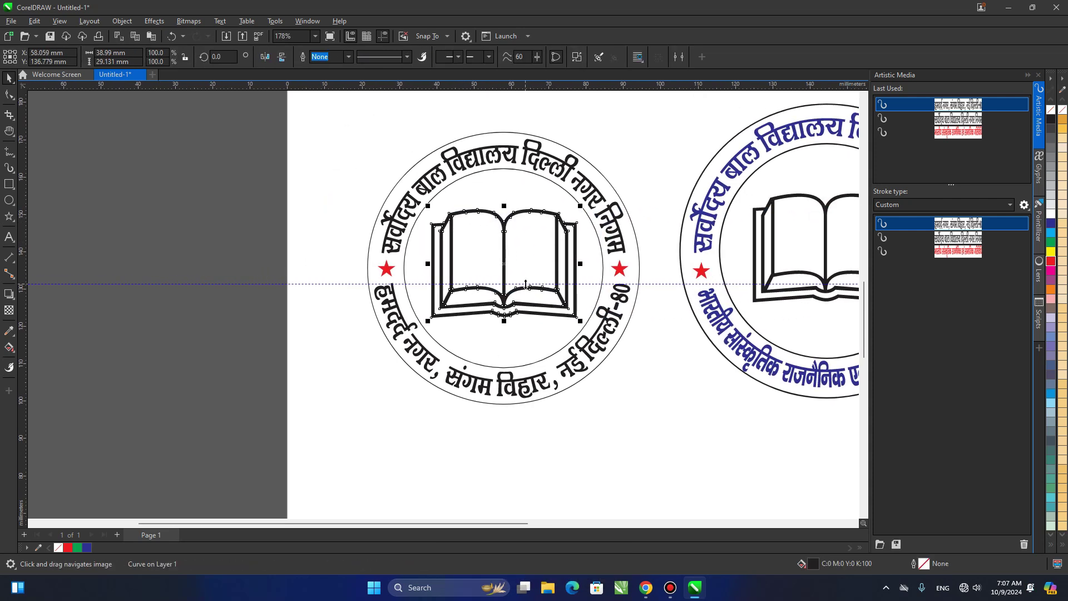
pyautogui.click(637, 150)
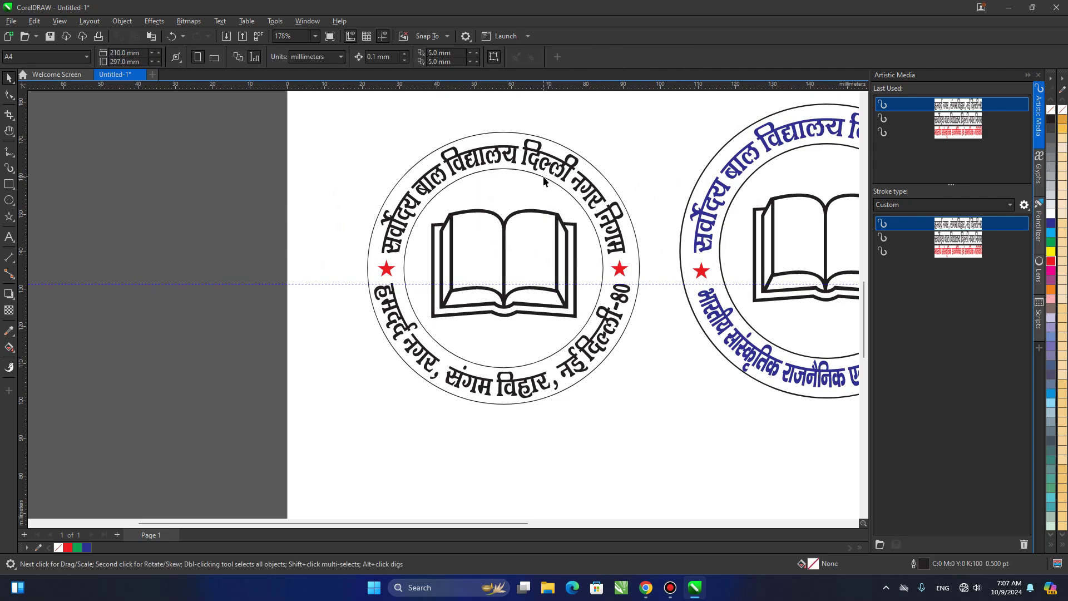
# - Set the outline width of the new seal's inner and outer circles to 1 pt
pyautogui.click(545, 176)
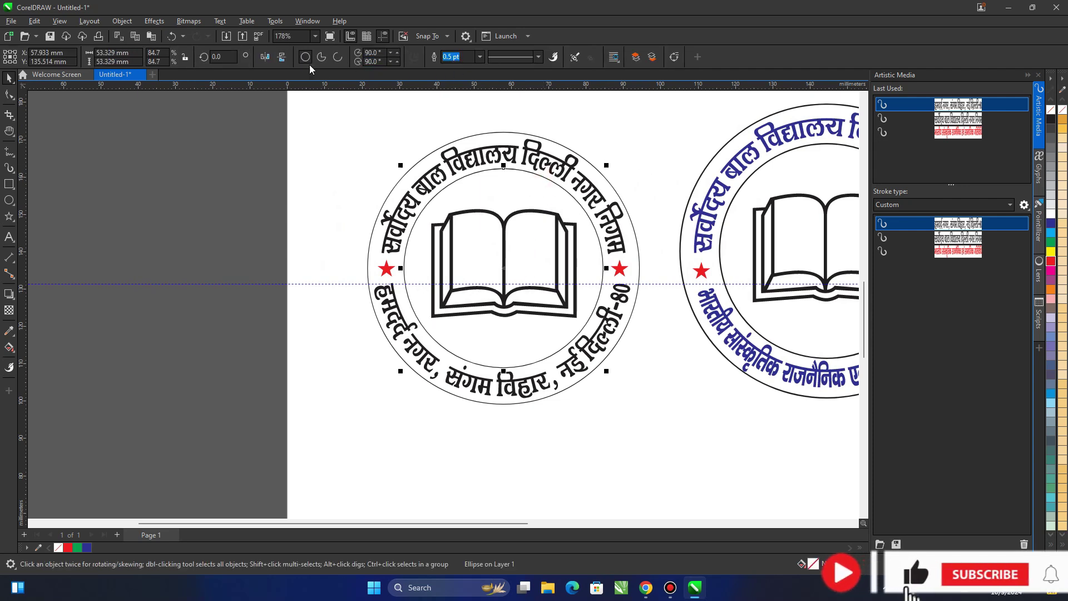
pyautogui.write('1')
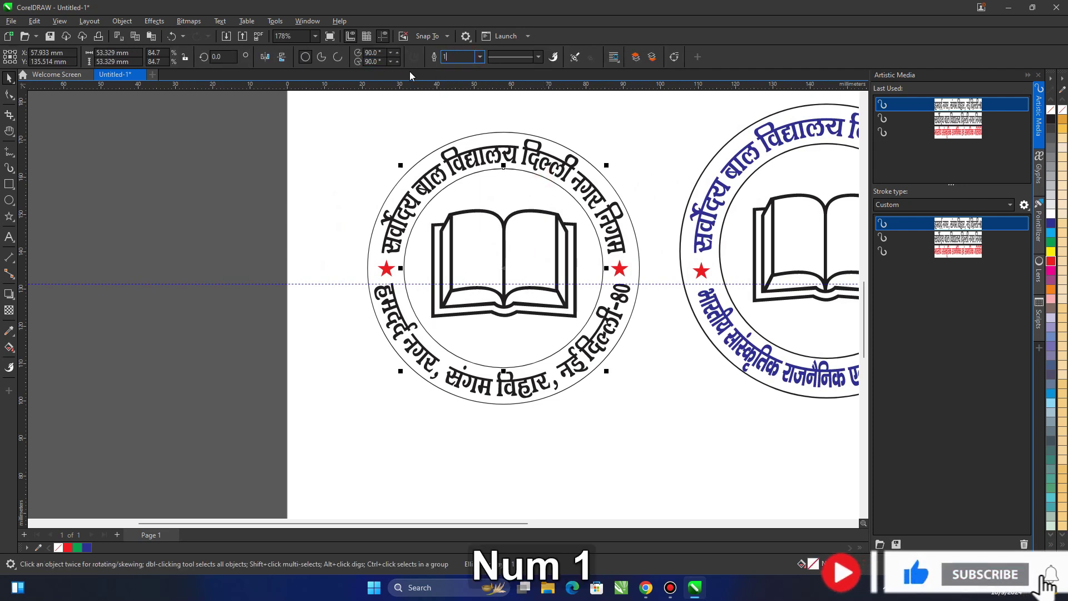
pyautogui.press('Return')
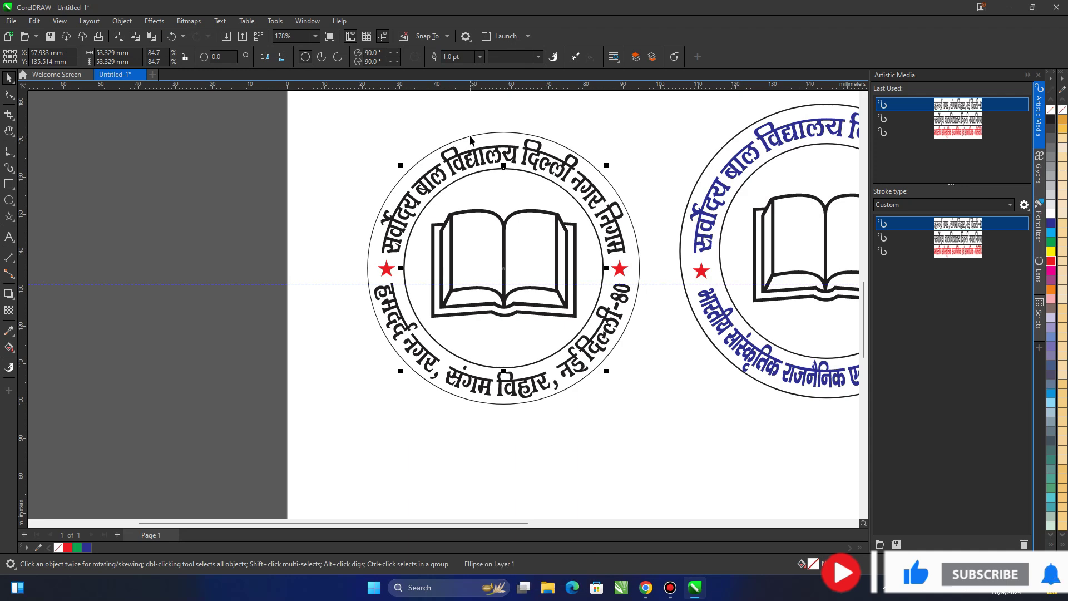
# - Fill the new seal's upper and lower curved texts with dark blue
pyautogui.moveTo(625, 166); pyautogui.dragTo(478, 187)
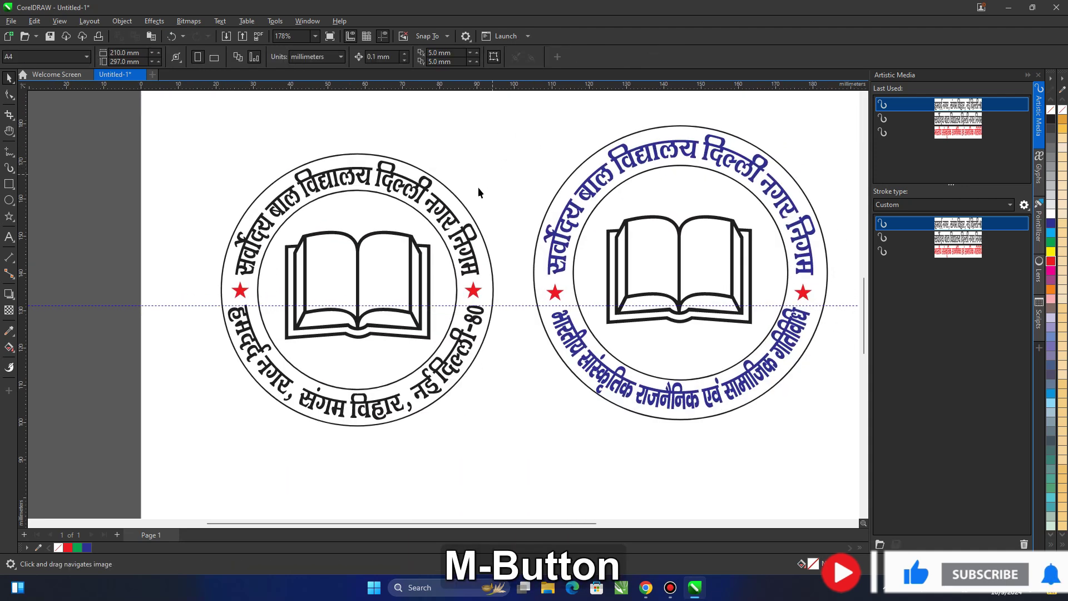
pyautogui.click(387, 189)
pyautogui.click(1051, 223)
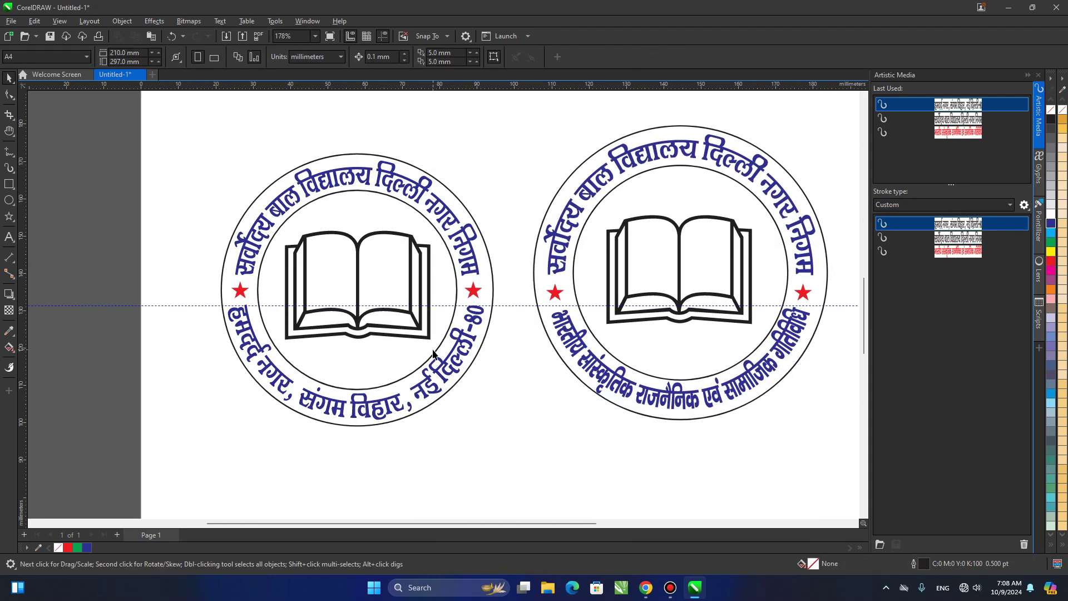